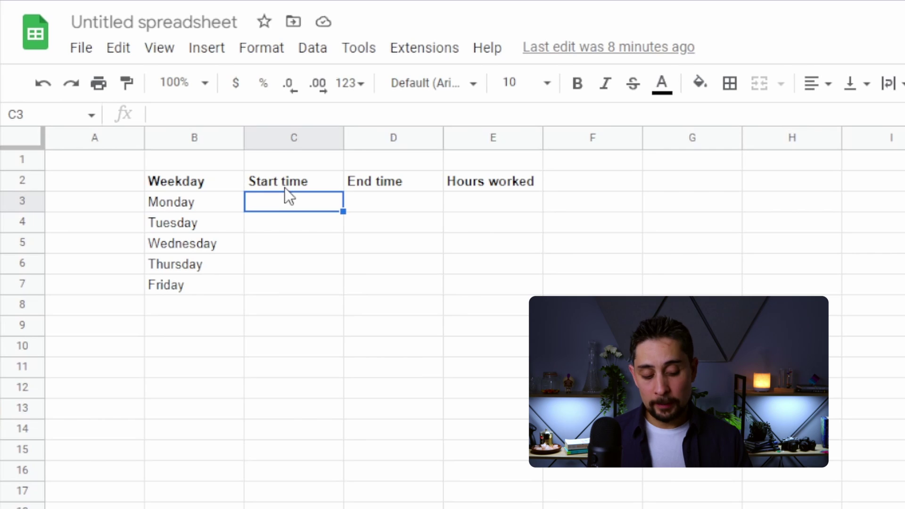
Enter 7 and 3 as Monday's start and end times and =D3-C3 in E3, giving -4
type("7")
key("Tab")
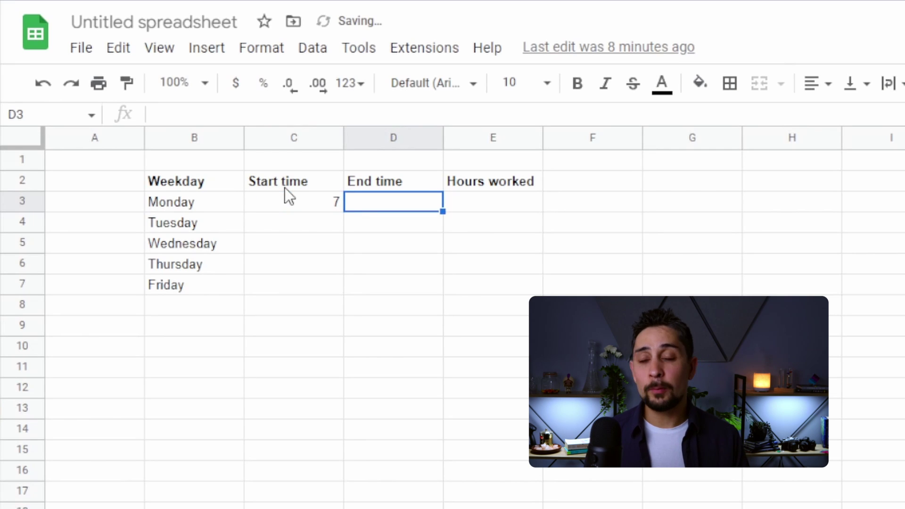
type("3")
key("Tab")
key("Left")
key("Left")
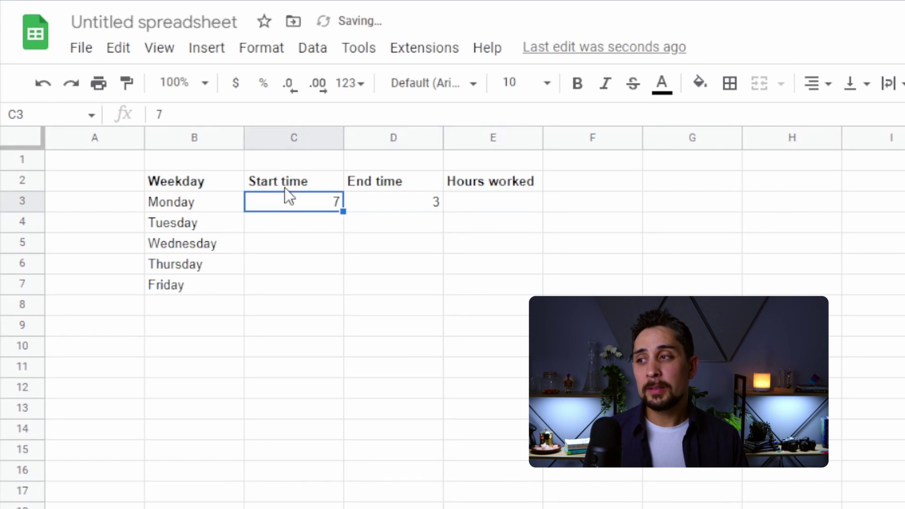
key("Right")
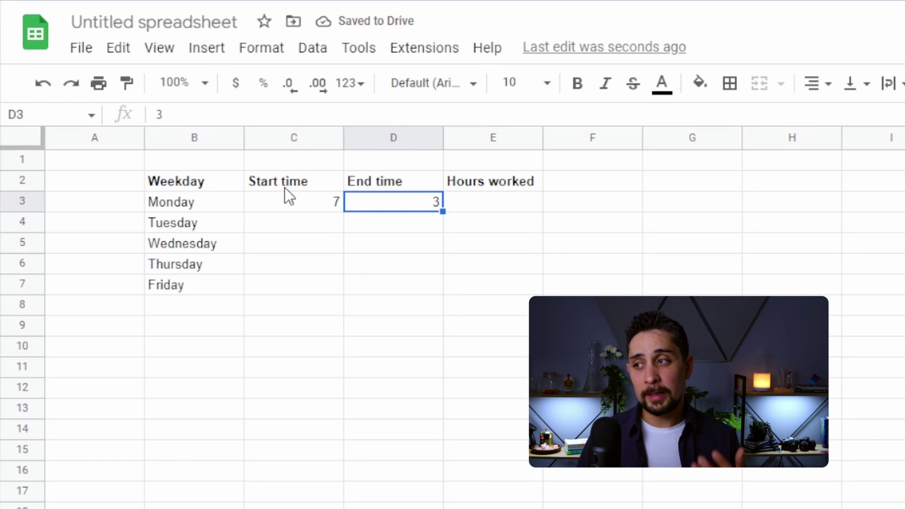
key("Right")
type("=")
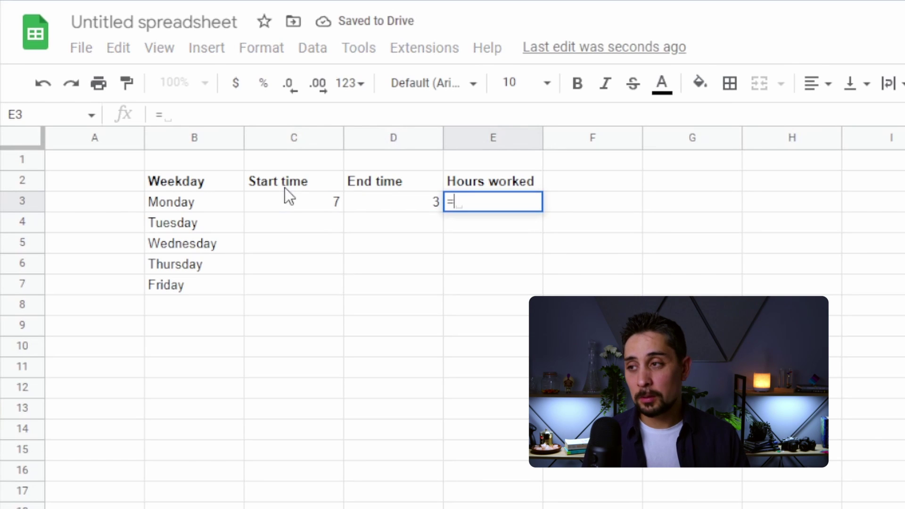
key("Left")
type("-")
key("Left")
key("Left")
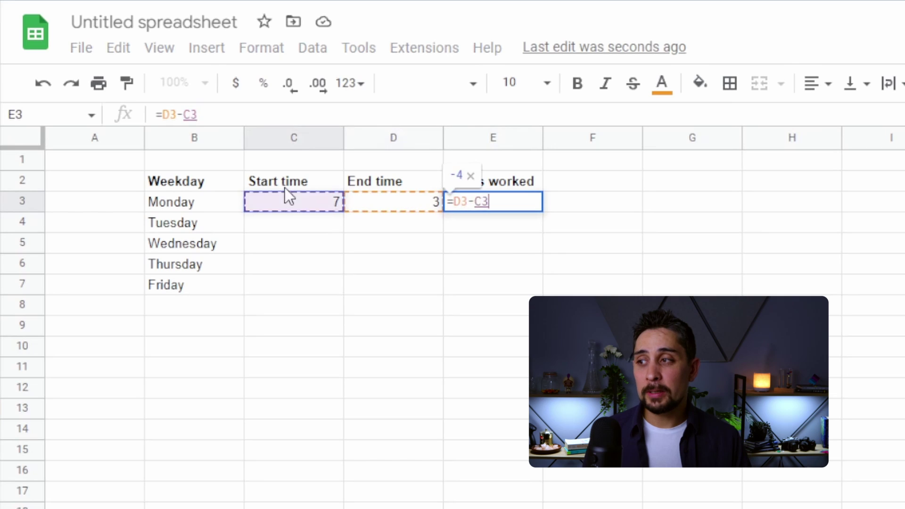
key("Return")
Clear Monday's test values from the start, end and hours cells C3:E3
key("Up")
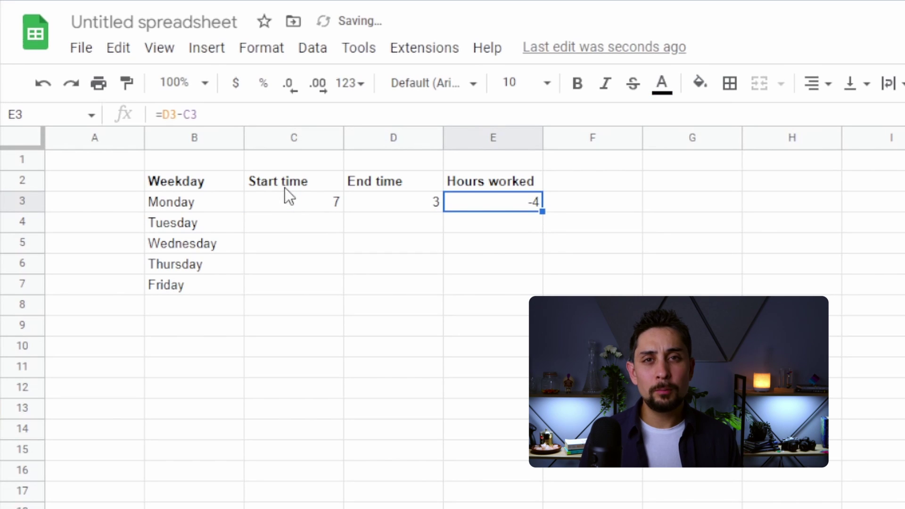
key("Left")
key("Left")
key("shift+Right")
key("shift+Right")
key("Delete")
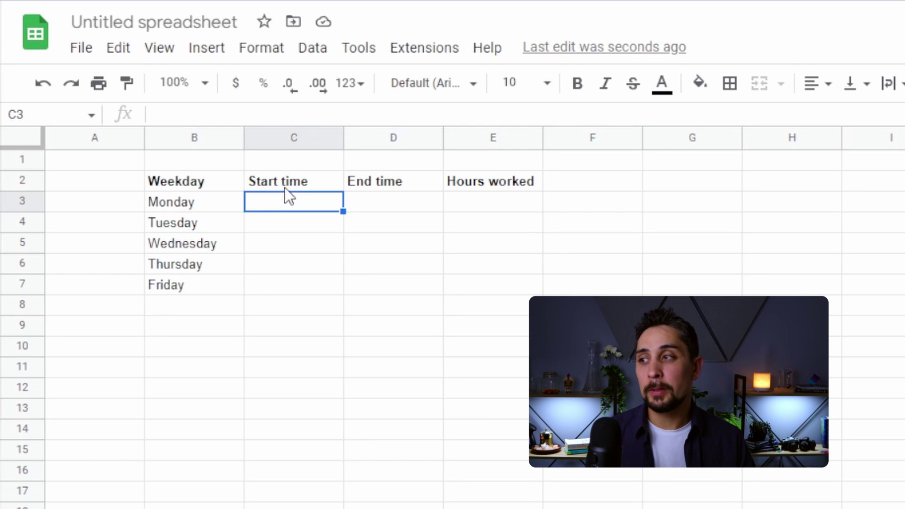
Enter 7:00 as Monday's start time, stored as 07:00:00
type("7:00")
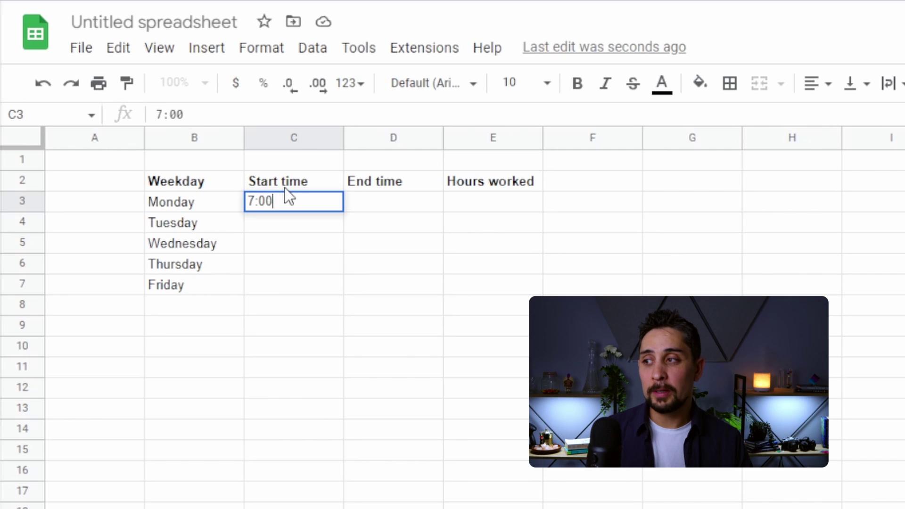
key("ctrl+Return")
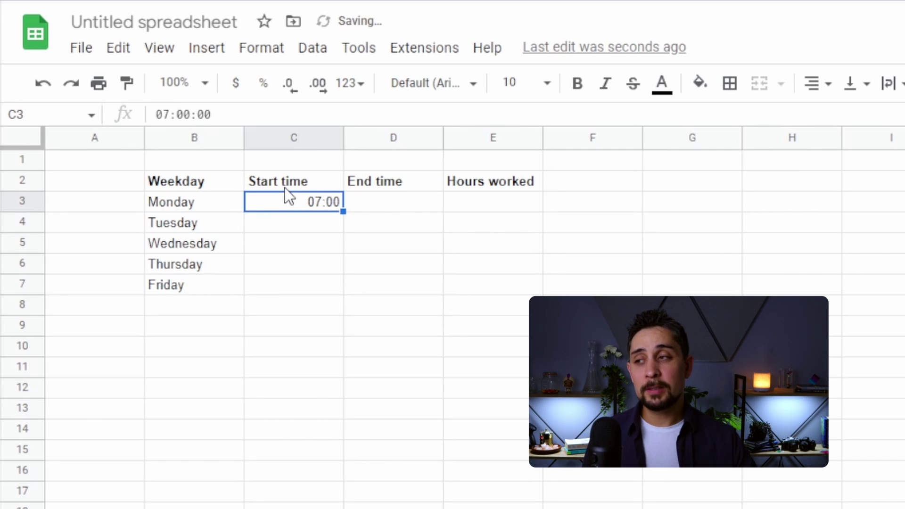
left_click_drag(226, 115, 128, 120)
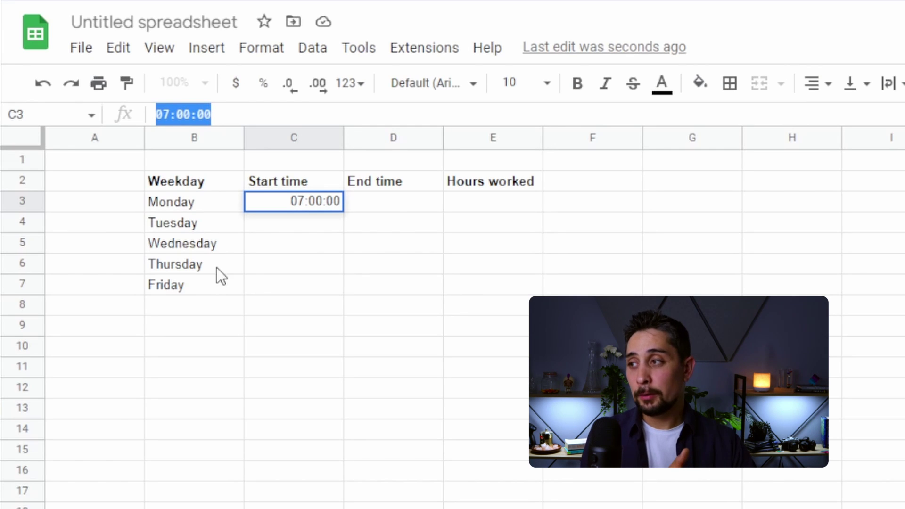
key("Tab")
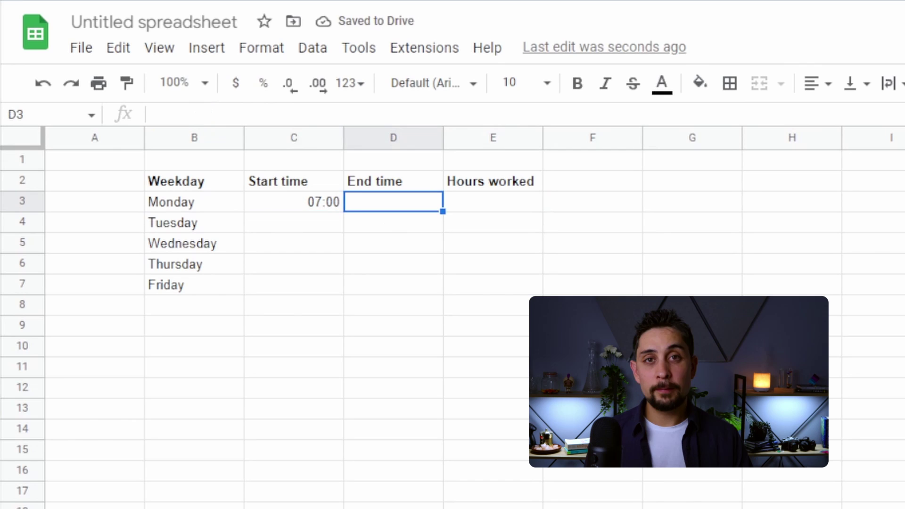
Set Monday's end time to 3pm, stored as 15:00:00
type("15:00")
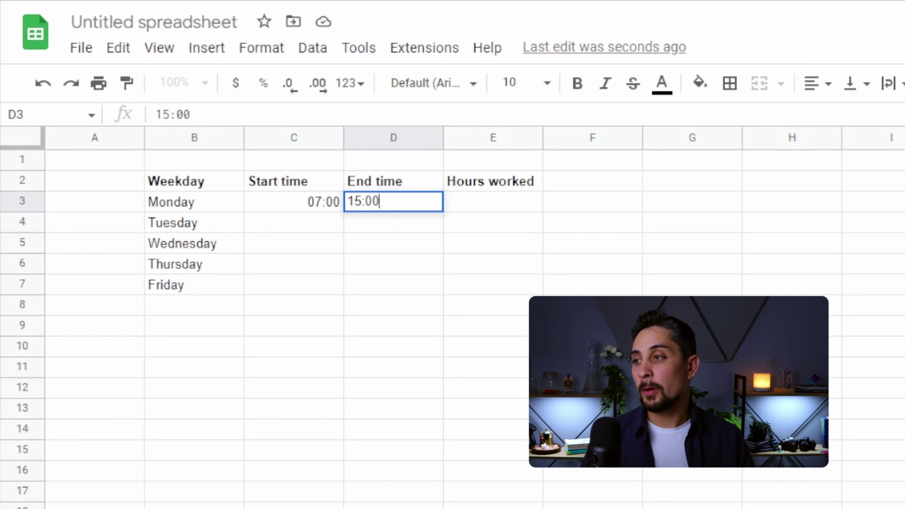
key("Tab")
left_click(394, 201)
key("Delete")
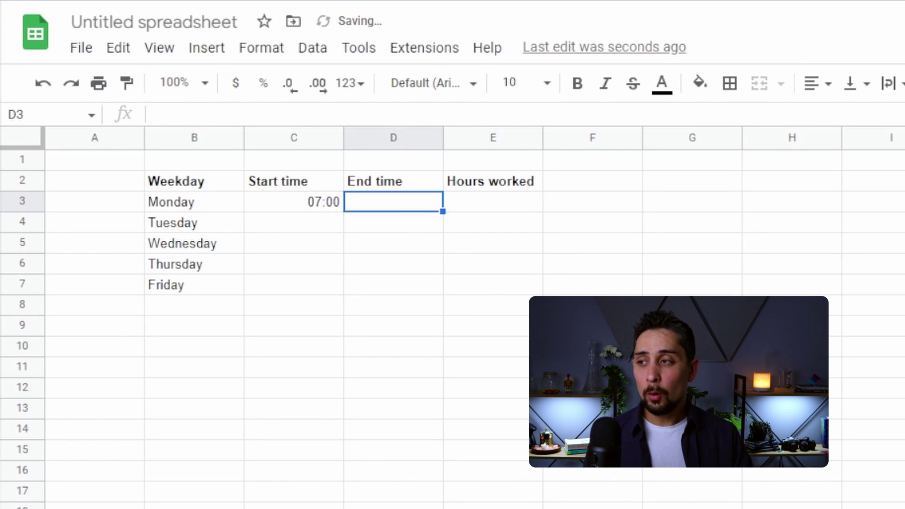
type("3pm")
key("Tab")
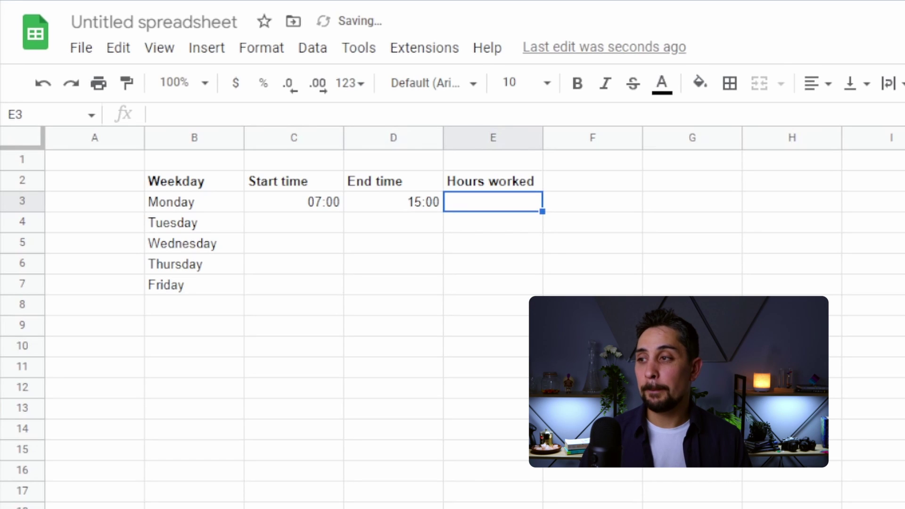
left_click(393, 202)
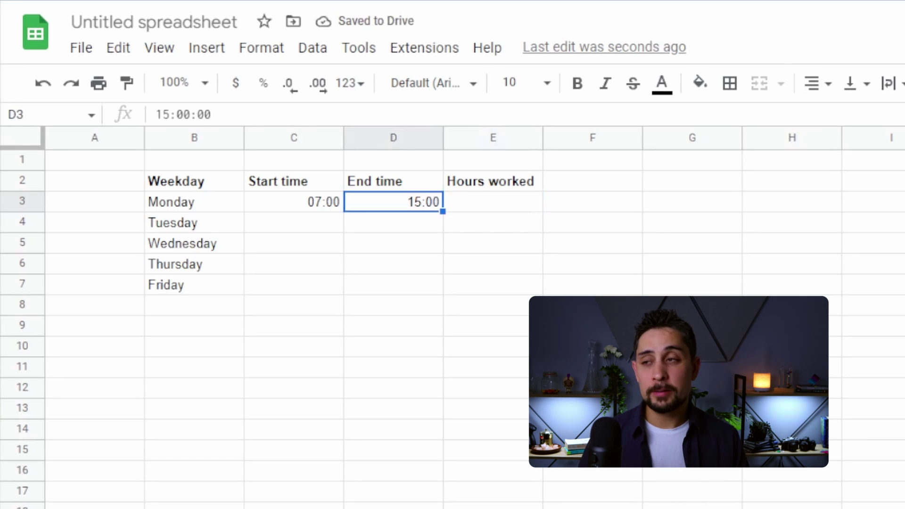
Enter =D3-C3 in E3 so Monday's hours worked shows 08:00
left_click(493, 201)
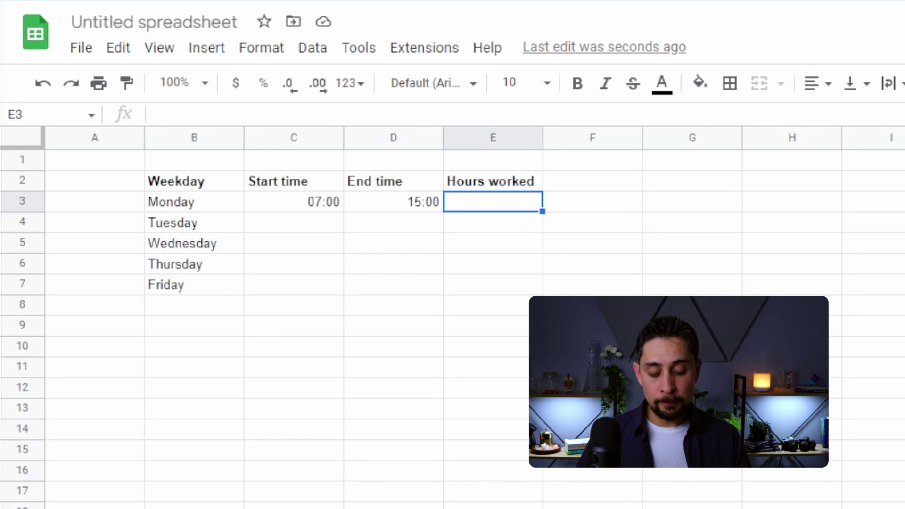
type("=D3")
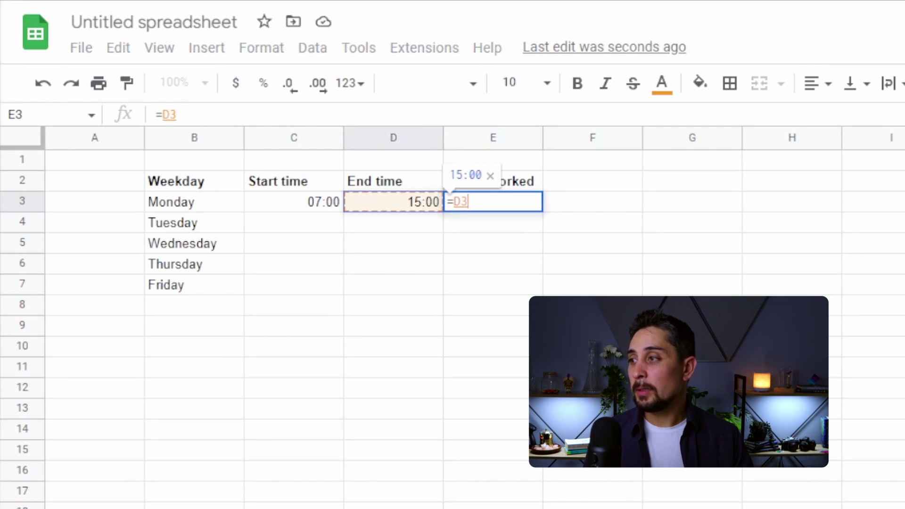
type("-C3")
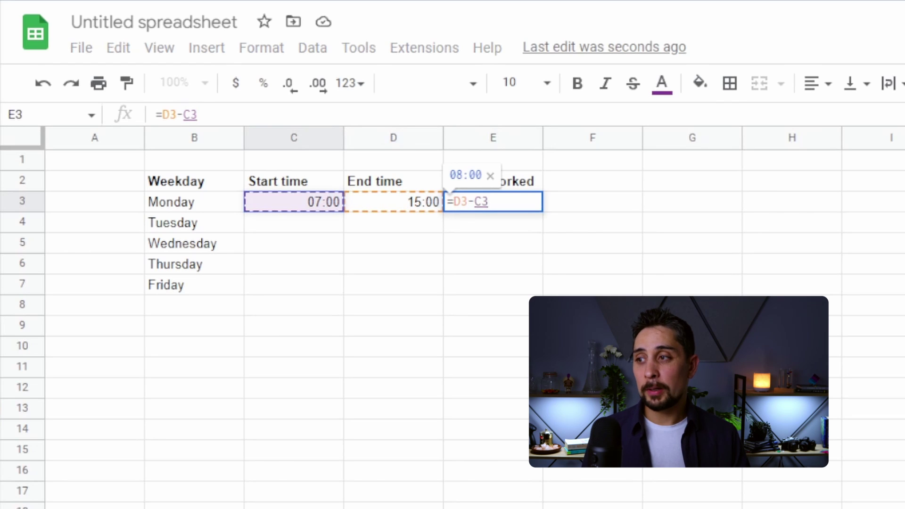
key("Return")
left_click(493, 202)
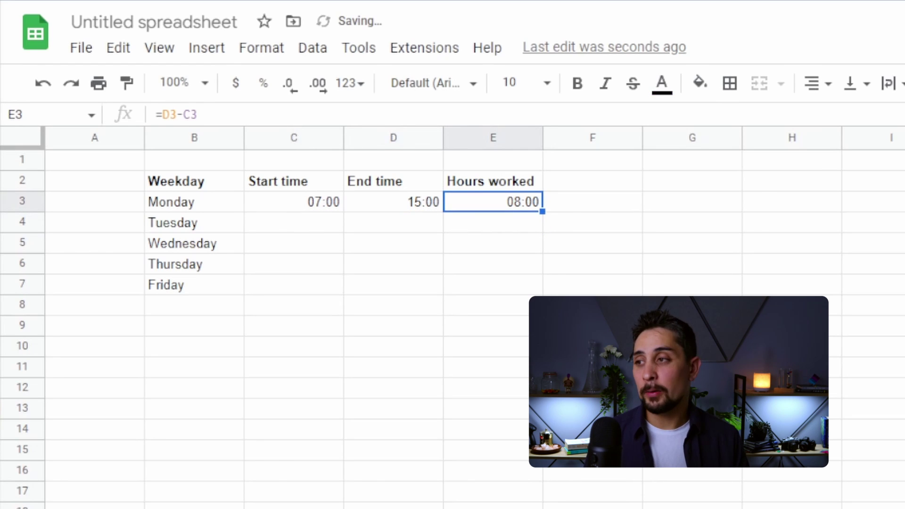
Apply the custom 1:25 pm time format to Monday's start and end times C3:D3
left_click(294, 202)
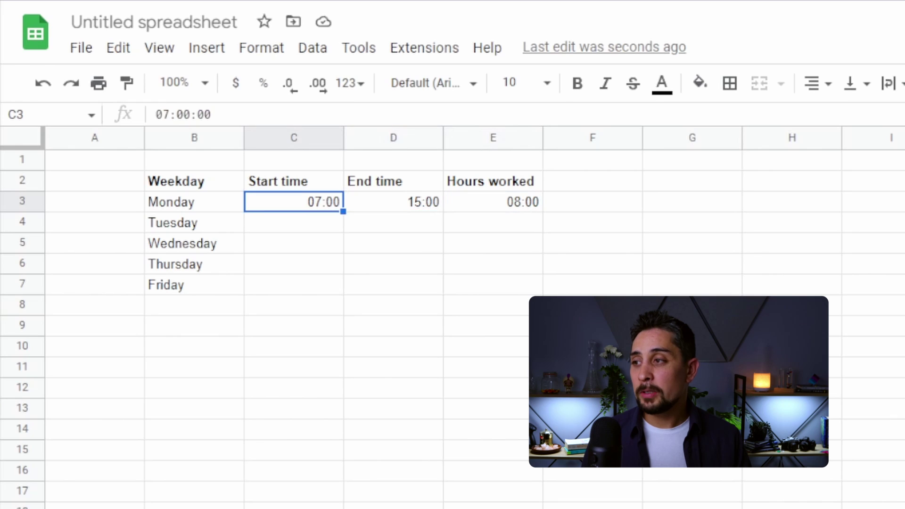
key("shift+Right")
left_click(263, 53)
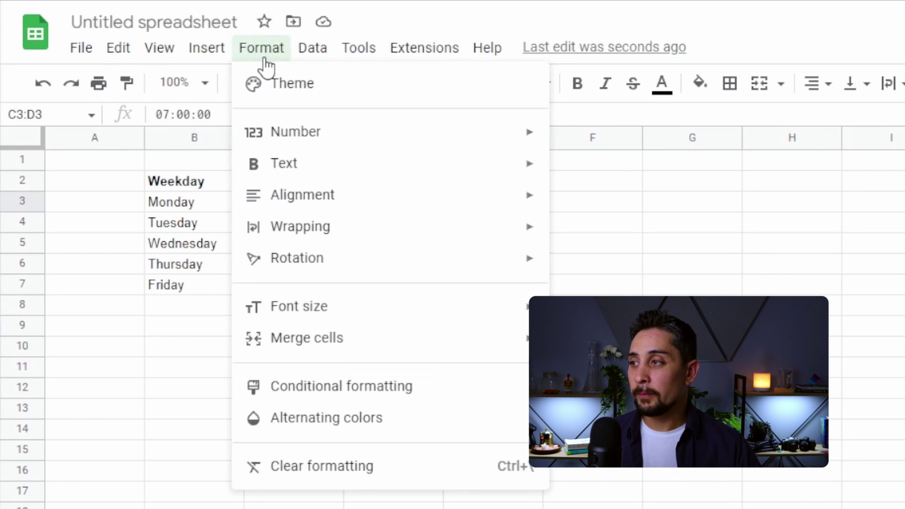
mouse_move(298, 127)
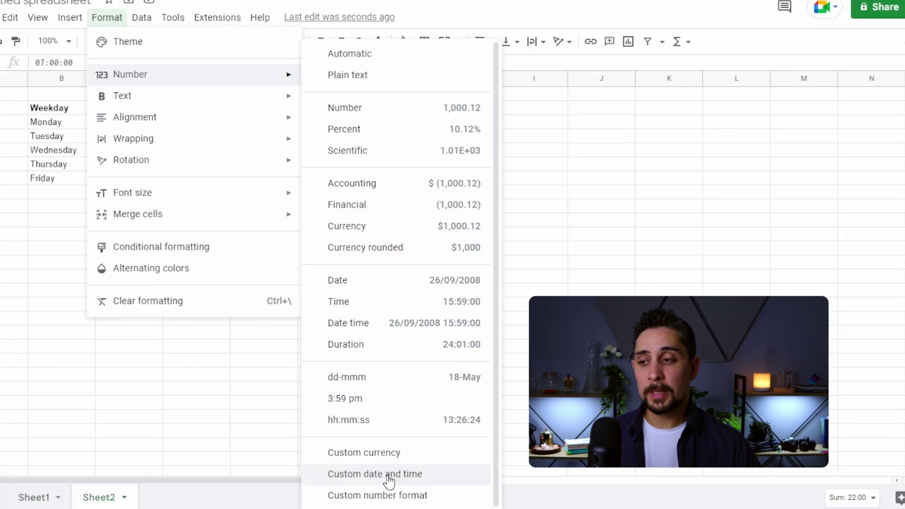
left_click(389, 474)
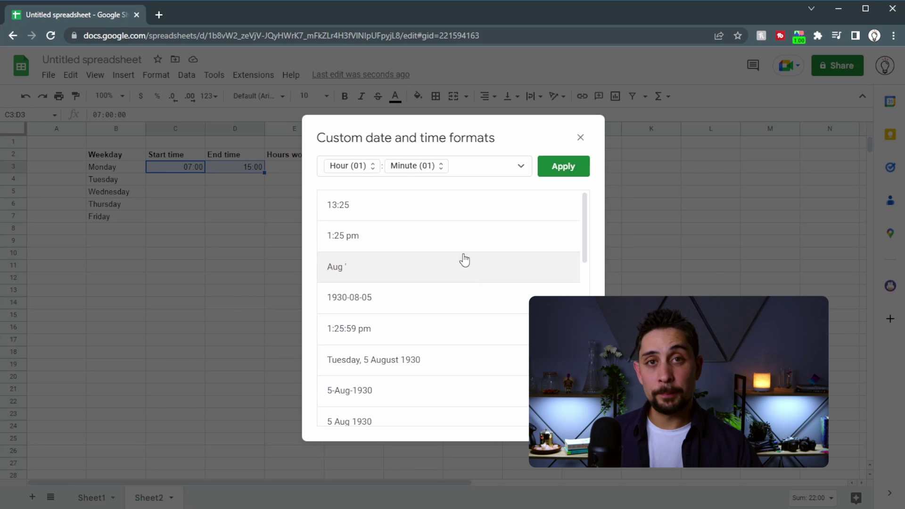
left_click(403, 239)
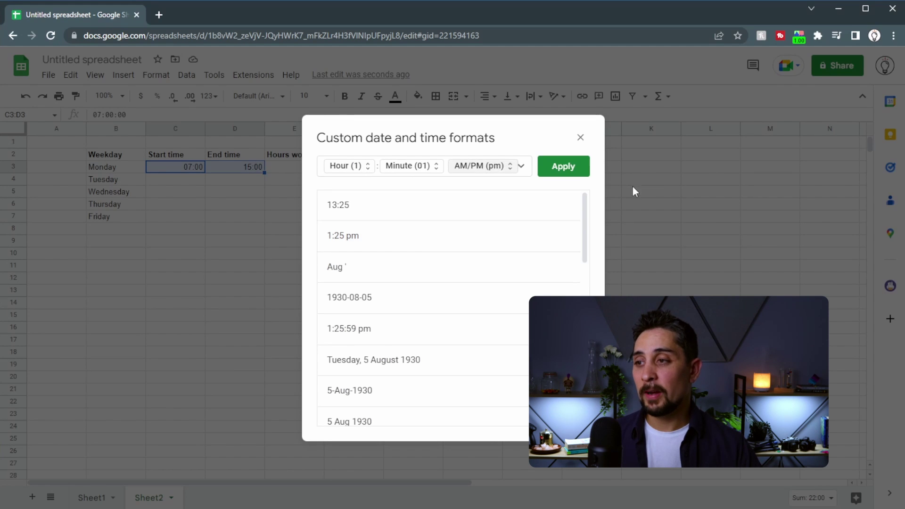
left_click(565, 167)
left_click(226, 280)
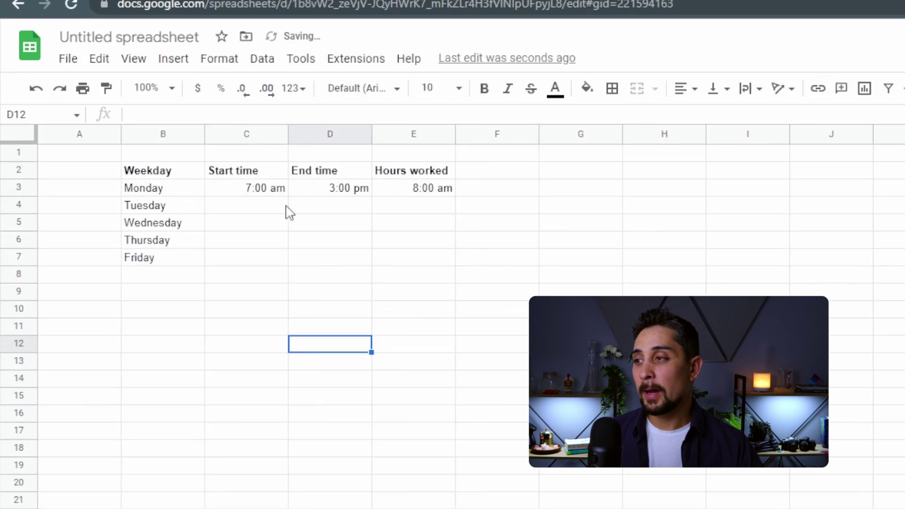
Format Monday's hours worked in E3 as Duration so it reads 8:00:00
left_click_drag(264, 188, 325, 188)
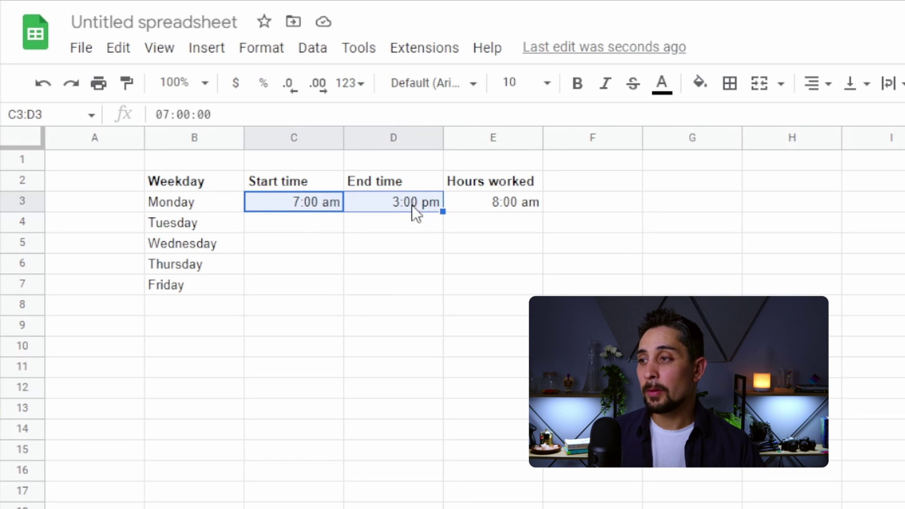
left_click(515, 205)
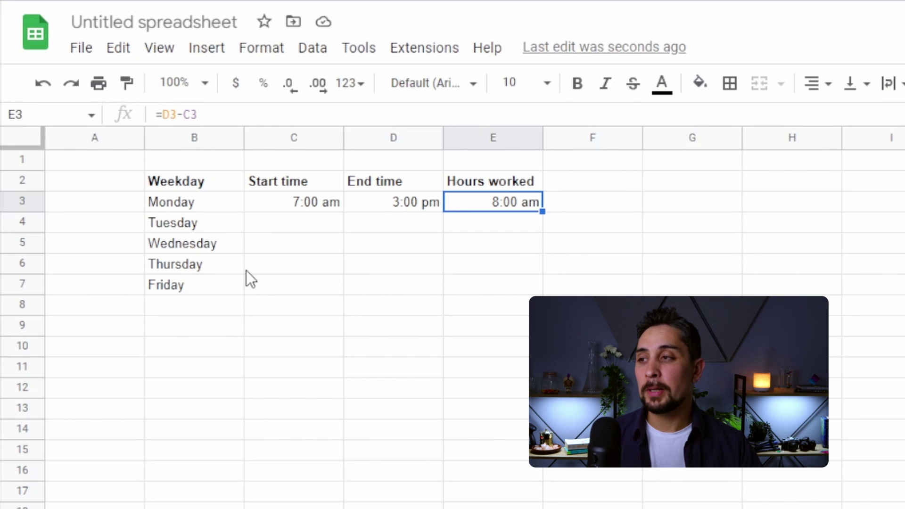
left_click(268, 56)
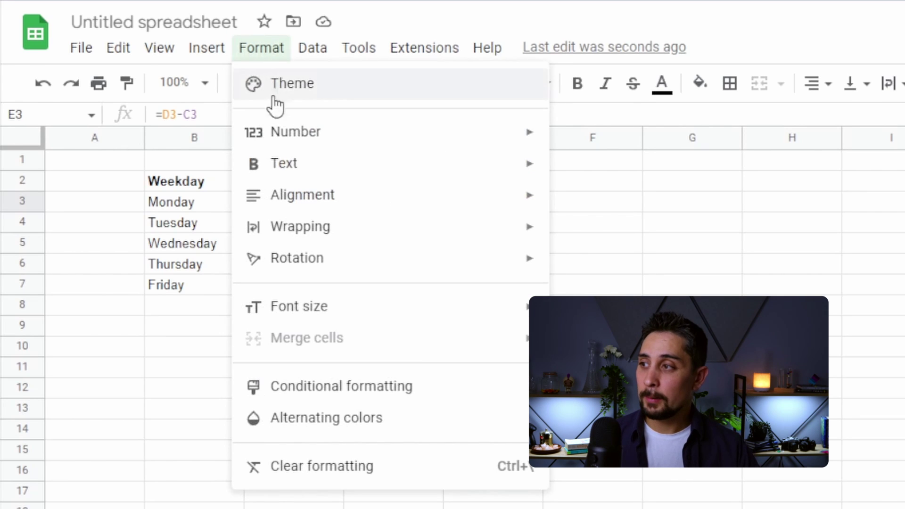
mouse_move(283, 134)
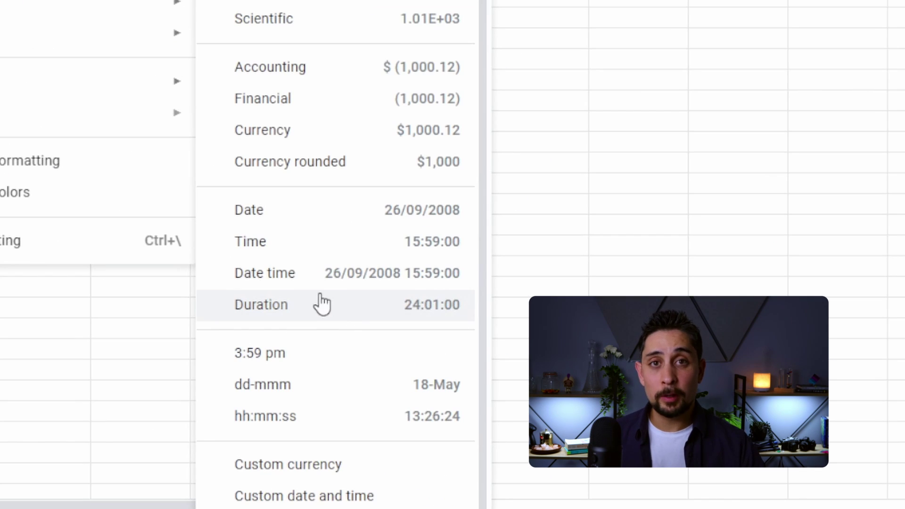
left_click(322, 304)
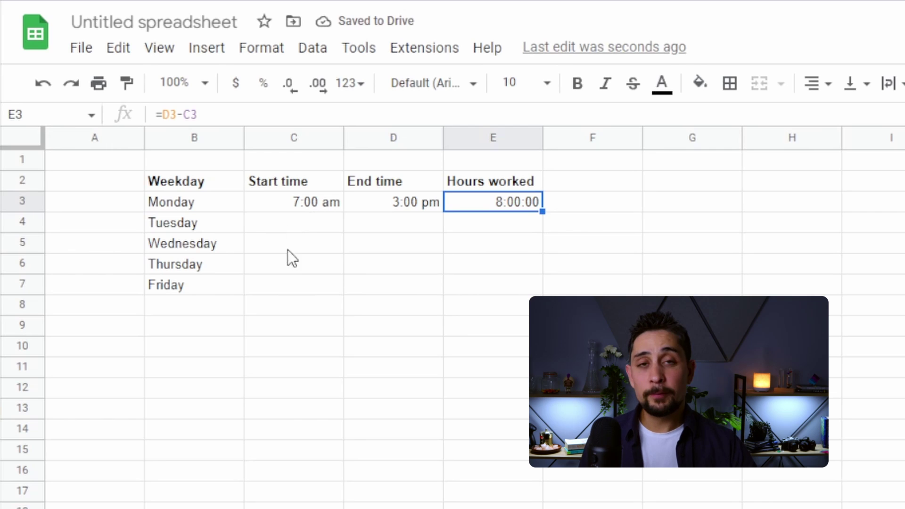
Enter Tuesday 10:00–17:00, Wednesday 12:00–00:00, Thursday 20:00–04:00 and Friday 23:00–7am
left_click(288, 223)
type("10:00")
key("Tab")
type("17:00")
key("Return")
type("12:00")
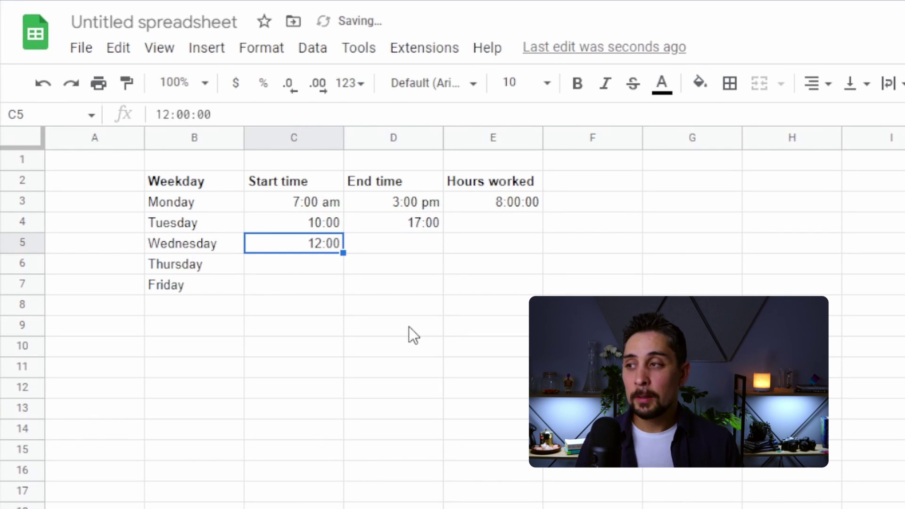
key("Tab")
type("00:00")
key("Return")
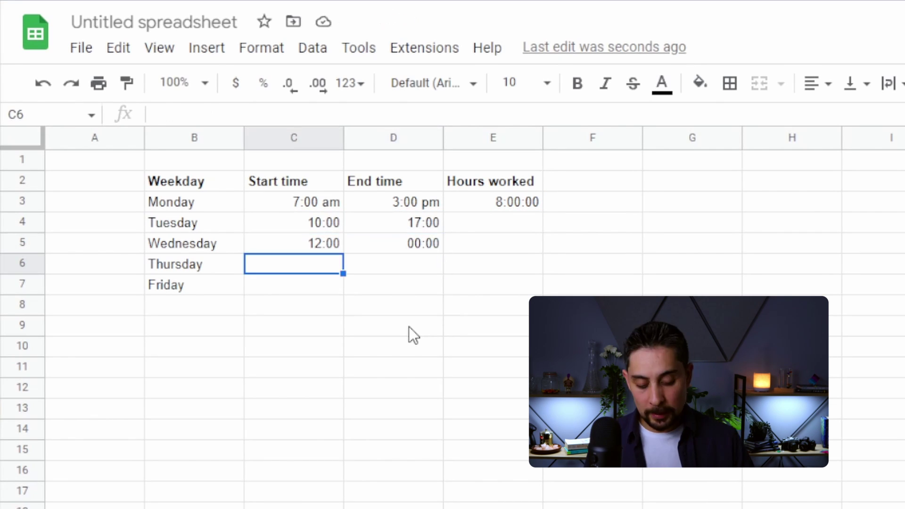
type("20:00")
key("Tab")
type("04:00")
key("Return")
type("23:00")
key("Tab")
type("7am")
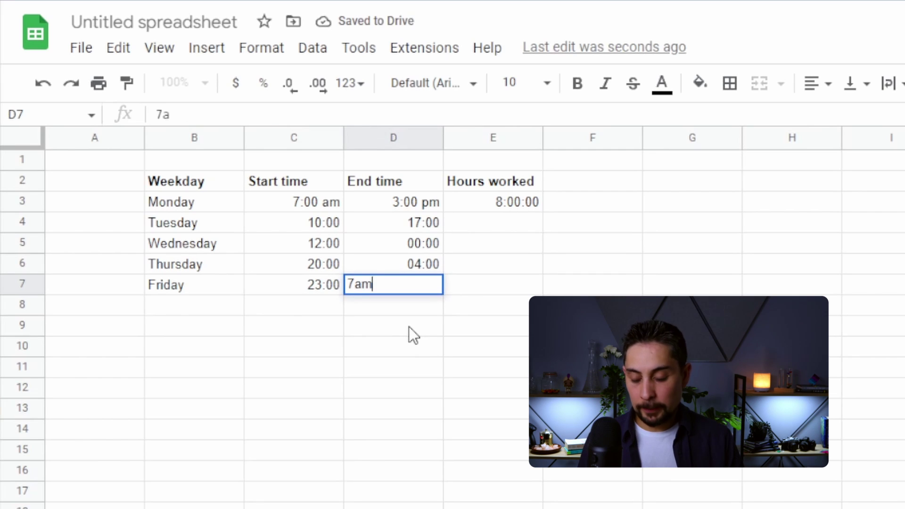
key("Tab")
Paste Monday's am/pm format only from C3:D3 onto the Tuesday–Friday times C4:D7
key("Left")
key("Left")
key("Up")
key("Up")
key("Up")
key("Up")
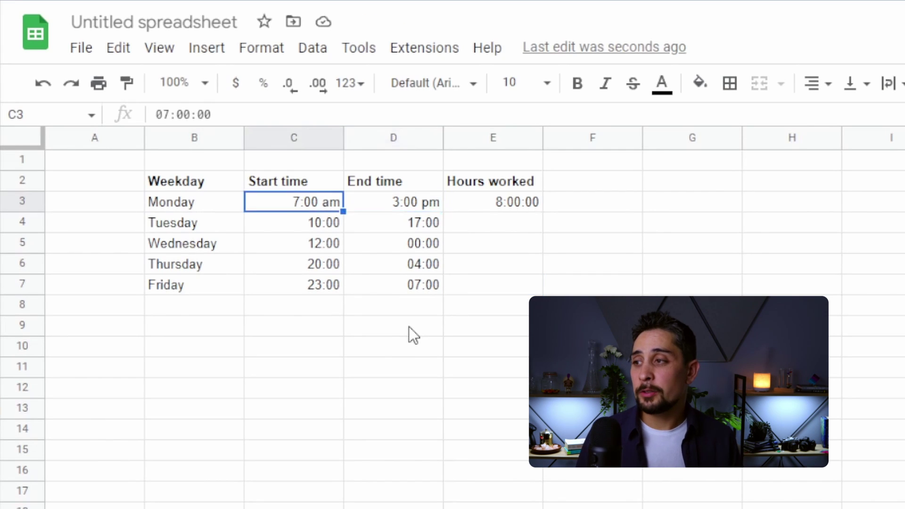
key("shift+Right")
key("ctrl+c")
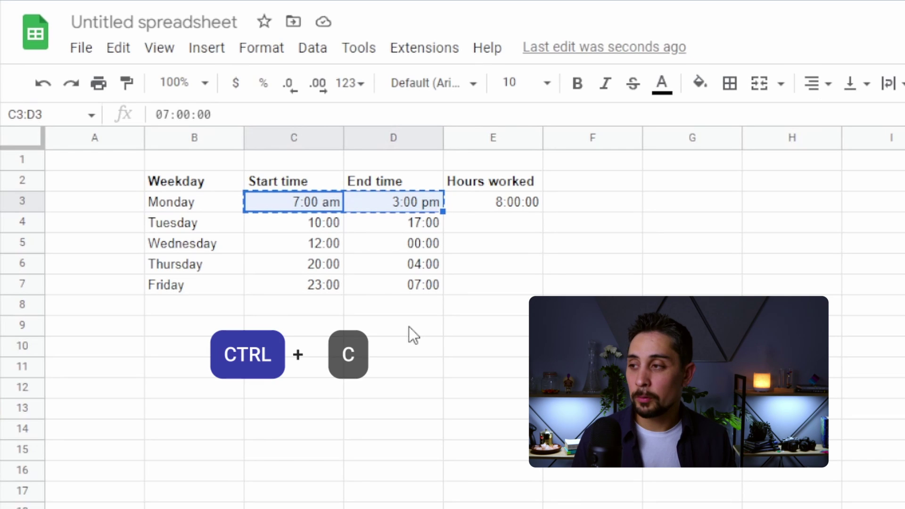
key("Down")
key("shift+Down")
key("shift+Down")
key("shift+Right")
key("shift+Down")
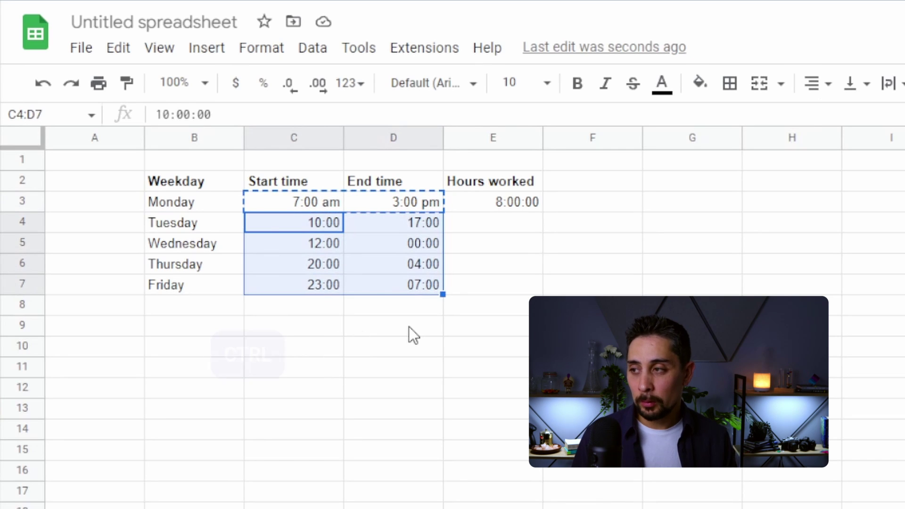
key("ctrl+alt+v")
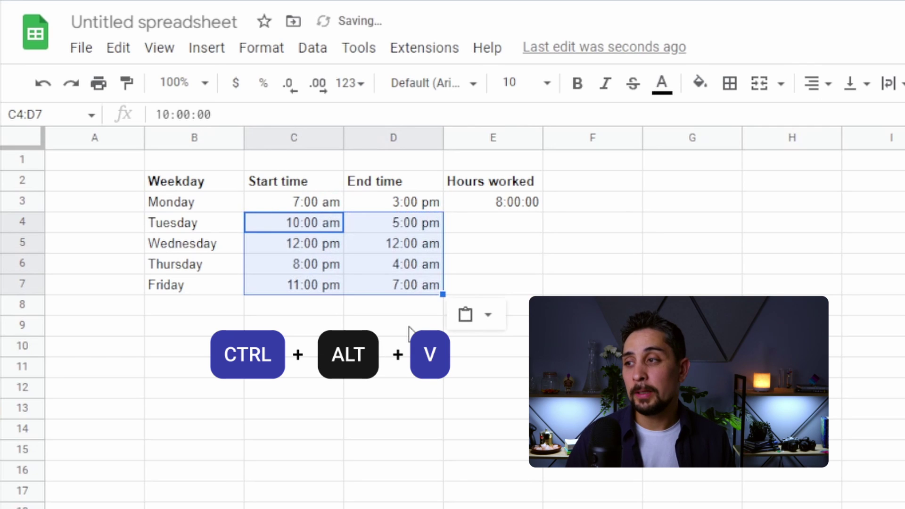
key("Right")
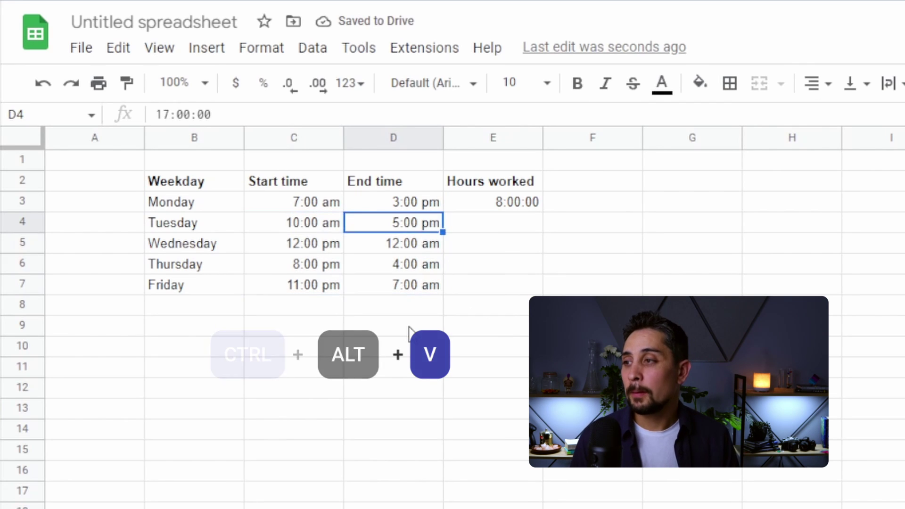
key("Up")
key("Right")
Copy the =D3-C3 hours formula into E4:E7, giving 7:00:00 Tuesday and negative overnight hours
key("ctrl+c")
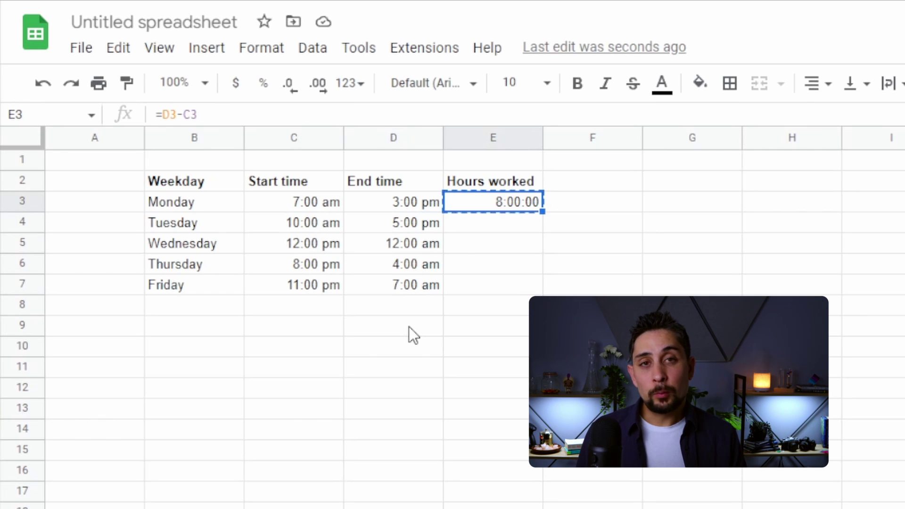
key("Down")
key("ctrl+v")
key("Left")
key("Right")
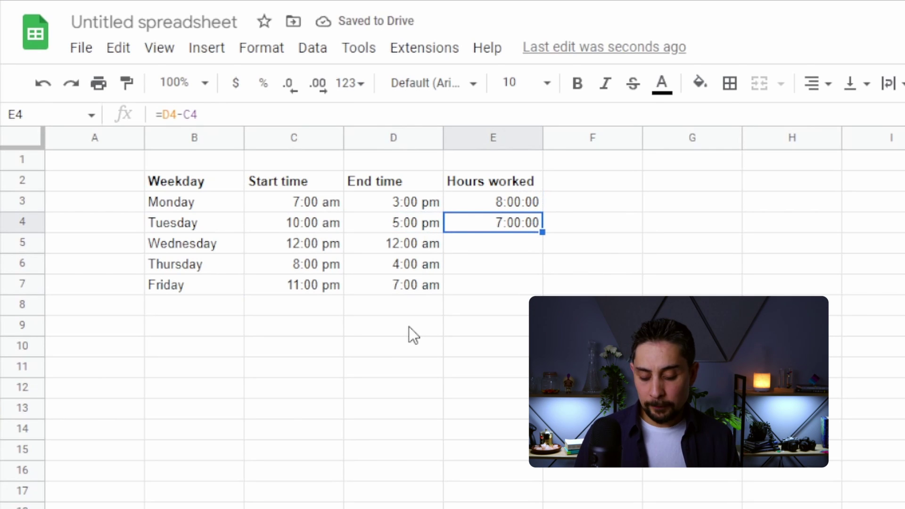
key("ctrl+c")
key("Down")
key("shift+Down")
key("shift+Down")
key("ctrl+v")
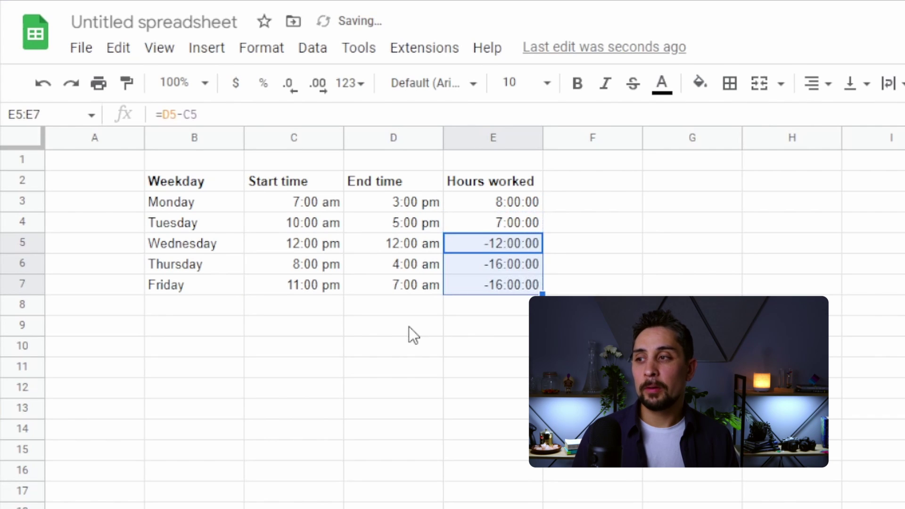
Inspect Wednesday's and Thursday's start and end times behind the negative results
key("Left")
key("Left")
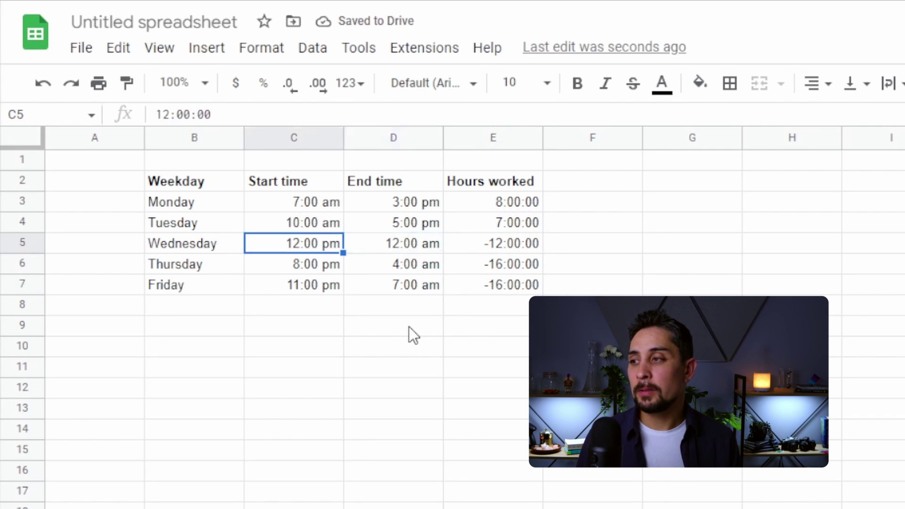
left_click(382, 251)
left_click(335, 247)
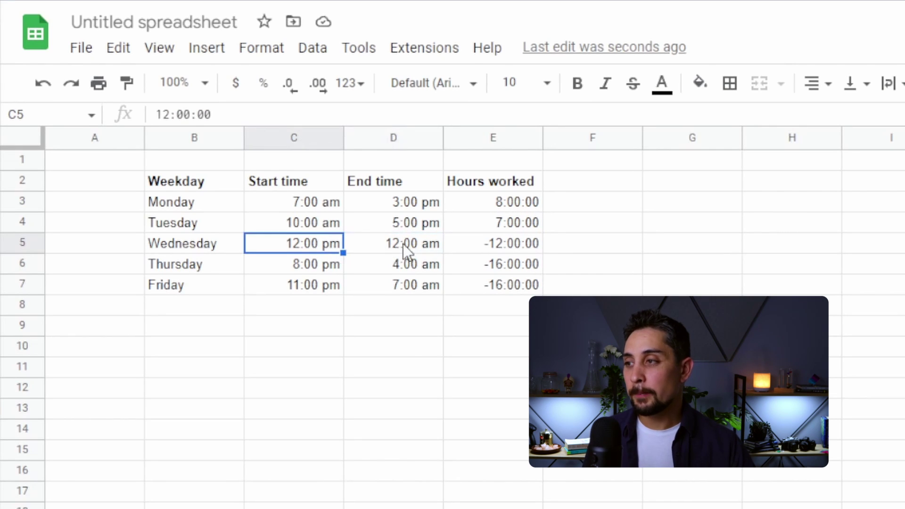
left_click(403, 243)
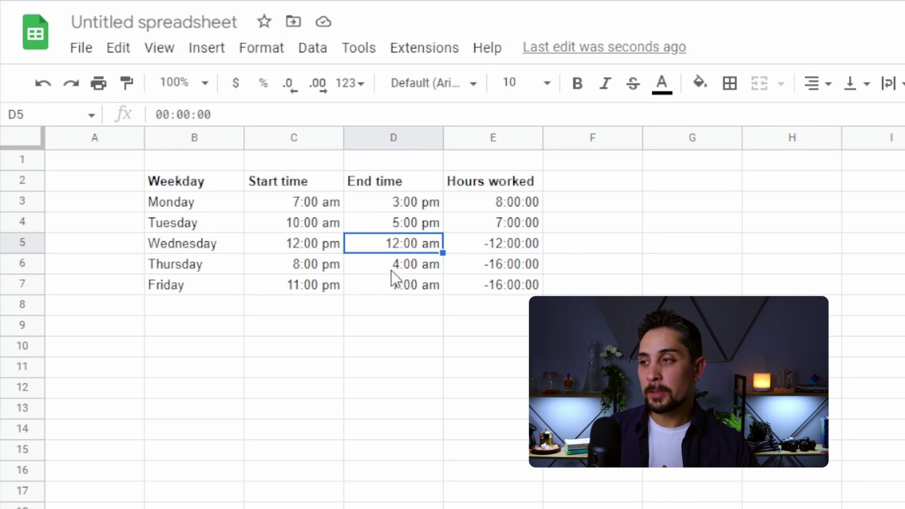
left_click(311, 263)
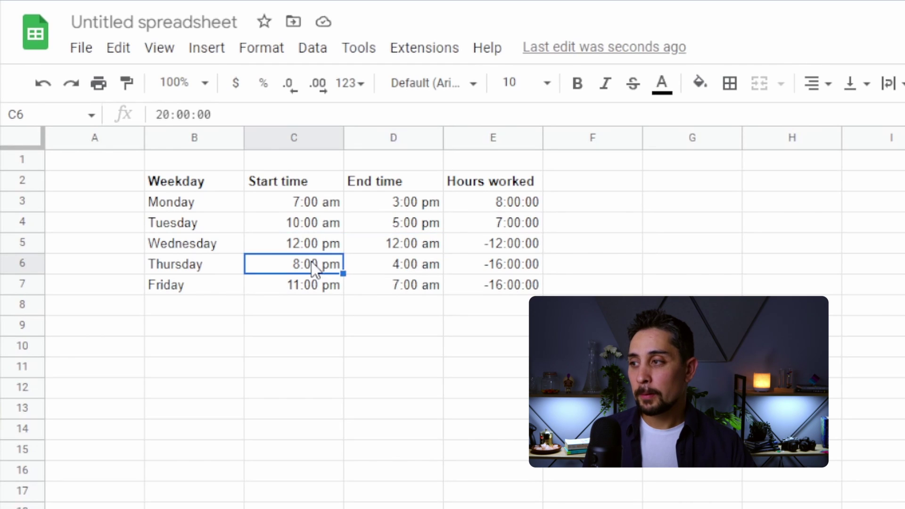
Append +1 to the E5:E7 hours formulas, giving 12:00:00, 8:00:00 and 8:00:00
left_click(391, 265, "shift")
left_click(521, 267)
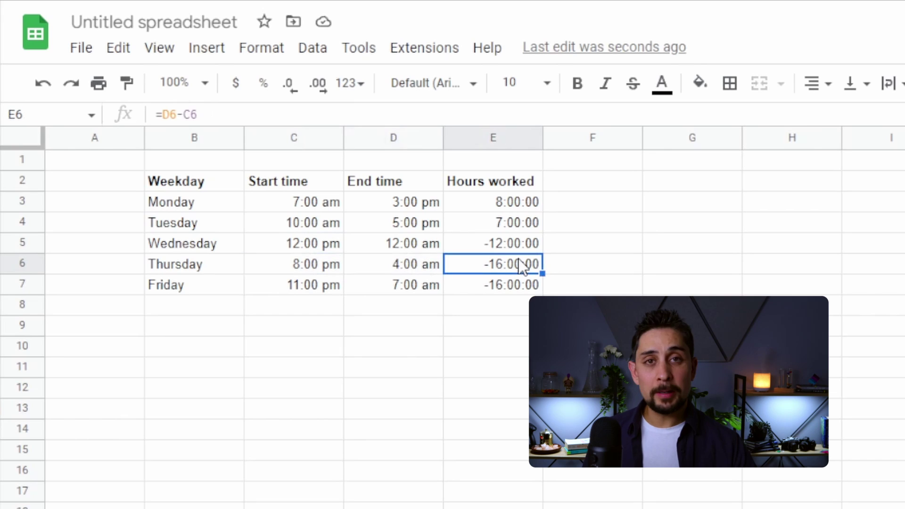
key("Up")
left_click(307, 116)
type("+1")
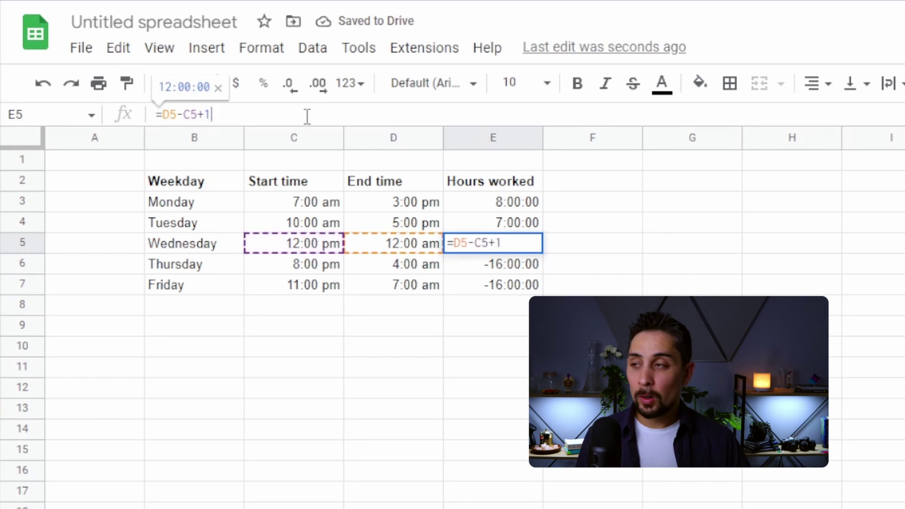
key("Return")
left_click(307, 117)
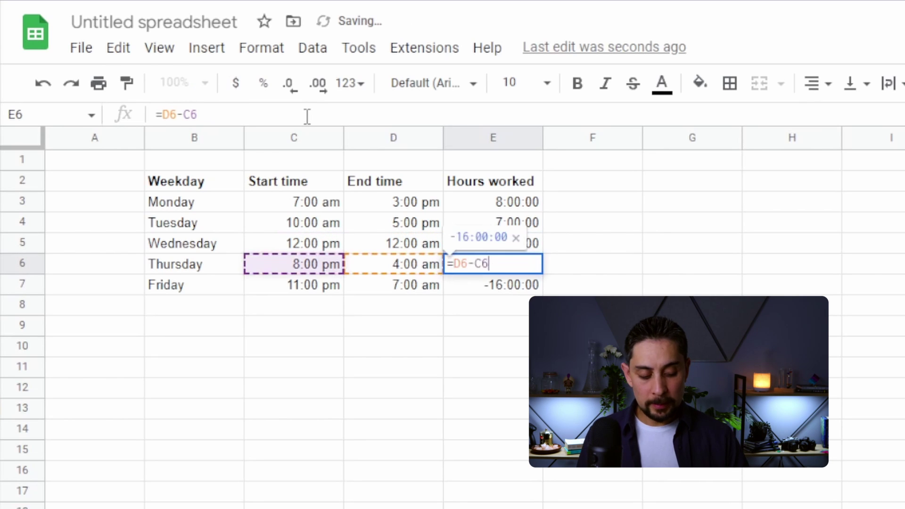
type("+1")
key("Return")
left_click(306, 116)
type("+1")
key("Return")
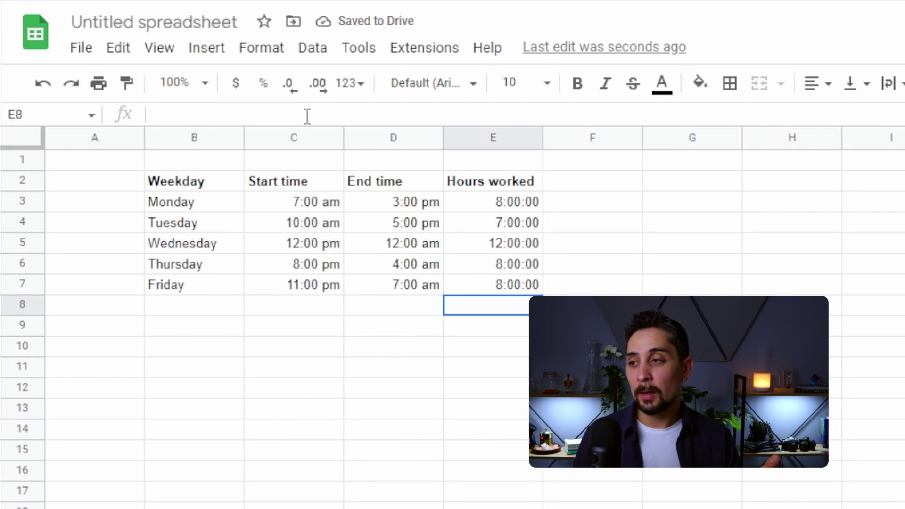
Clear all hours-worked values in E3:E7, leaving the header intact
key("Up")
key("ctrl+shift+Up")
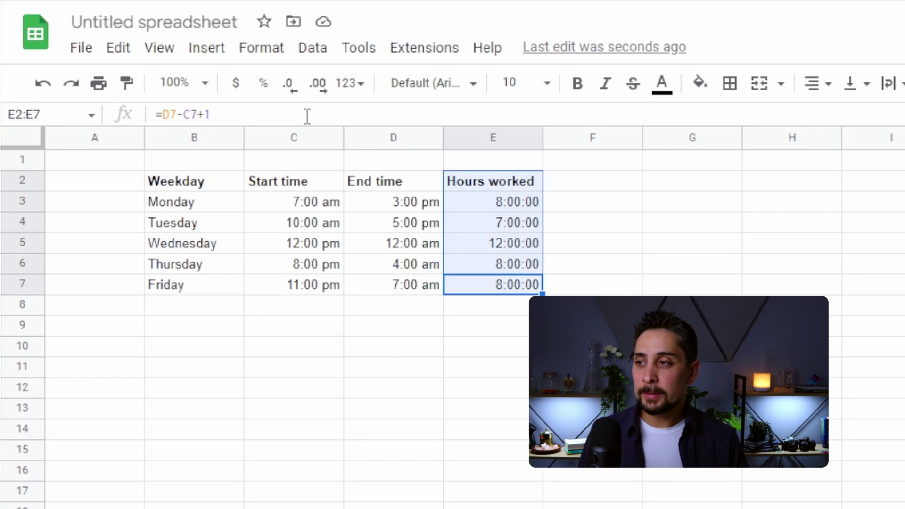
key("shift+Down")
key("Delete")
key("Up")
key("Down")
key("Up")
key("Up")
key("Up")
key("Up")
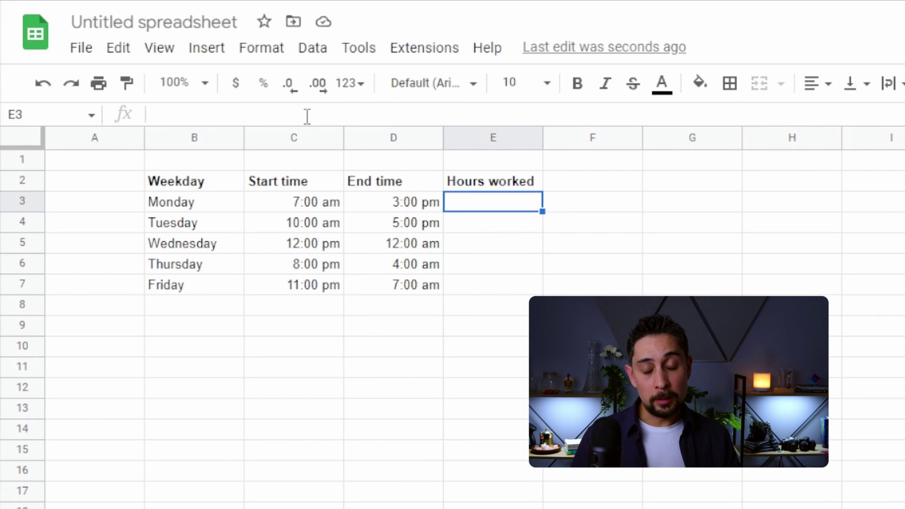
Rebuild Monday's hours in E3 as =D3-C3+(C3>D3), showing 8:00:00
type("=")
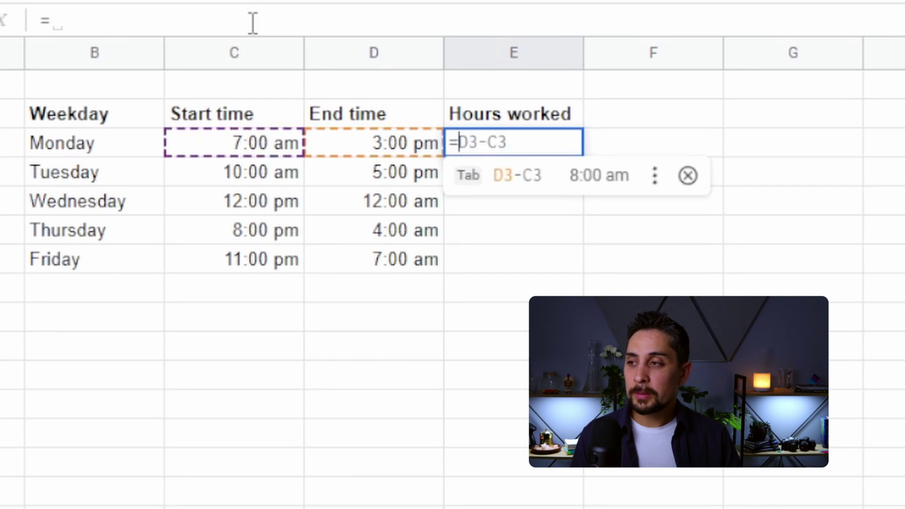
key("Tab")
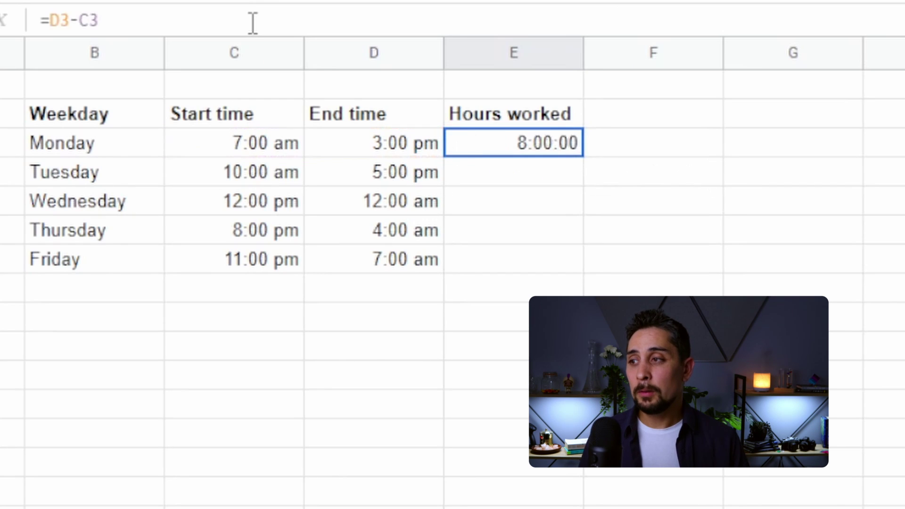
key("Left")
key("Right")
key("F2")
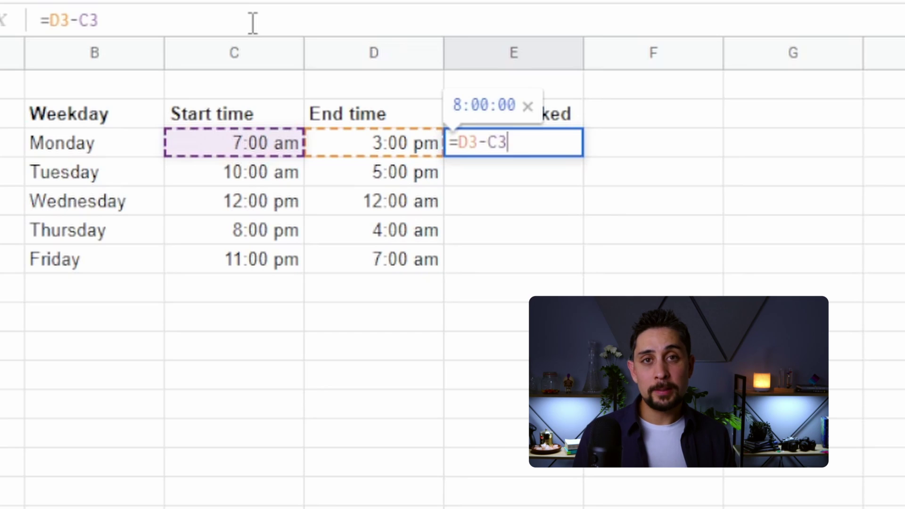
type("+")
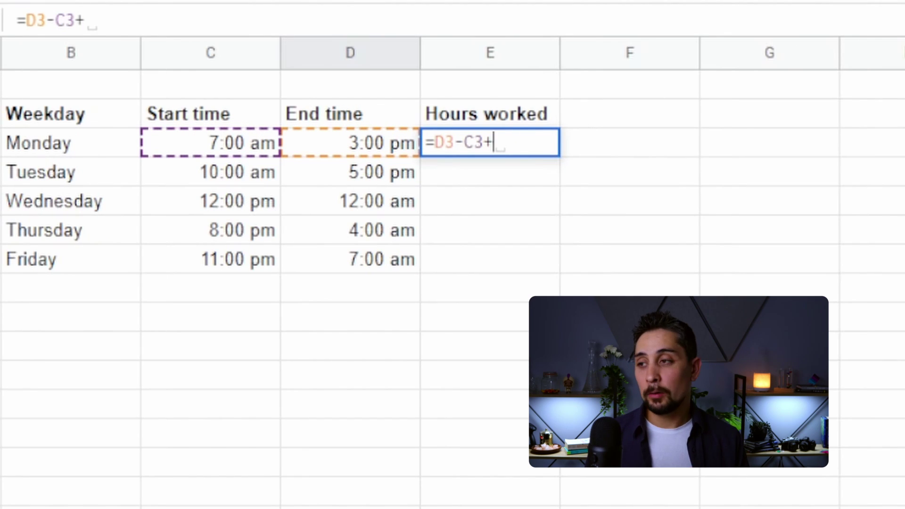
type("(")
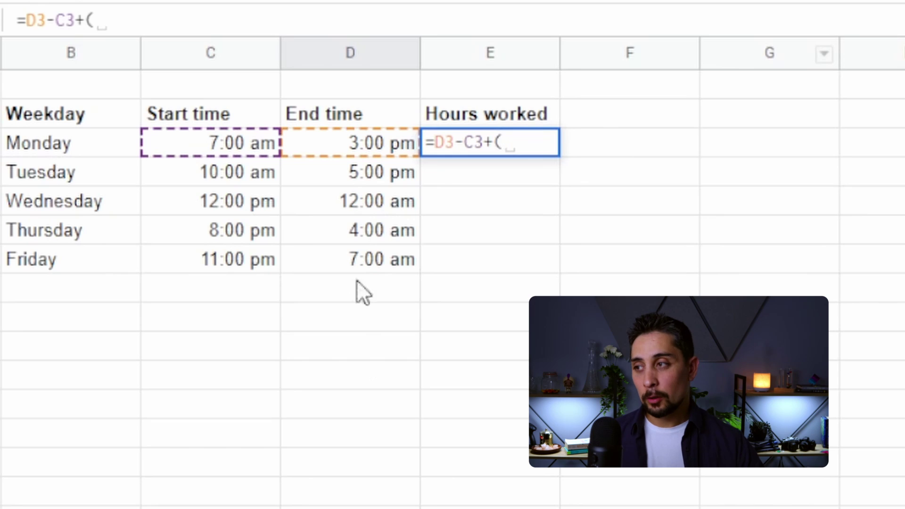
left_click(215, 153)
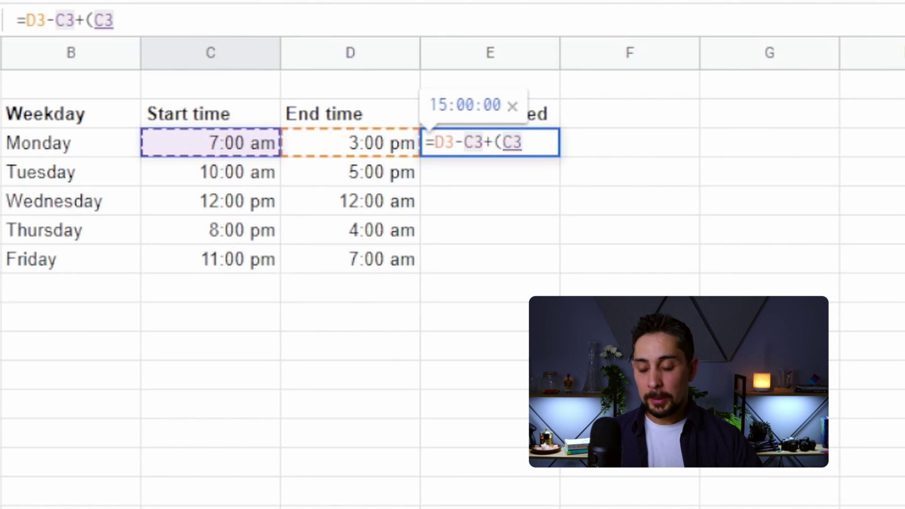
type(">")
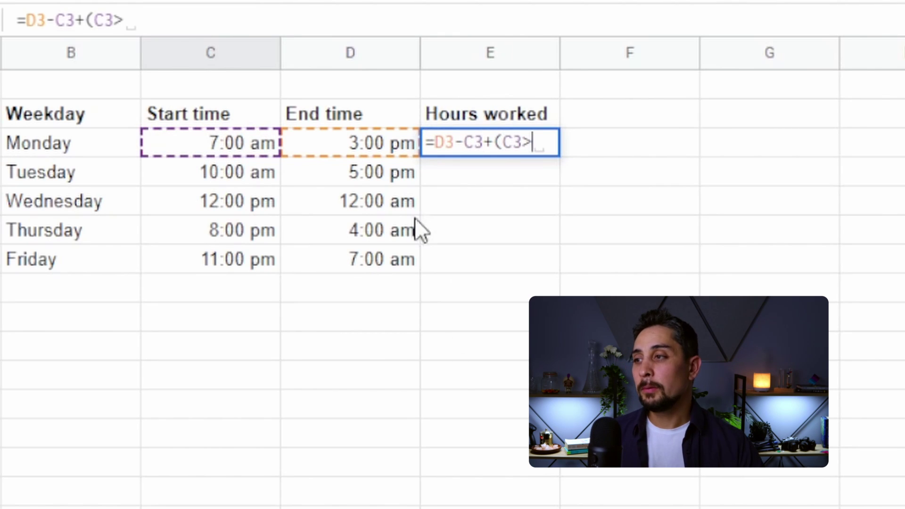
left_click(373, 151)
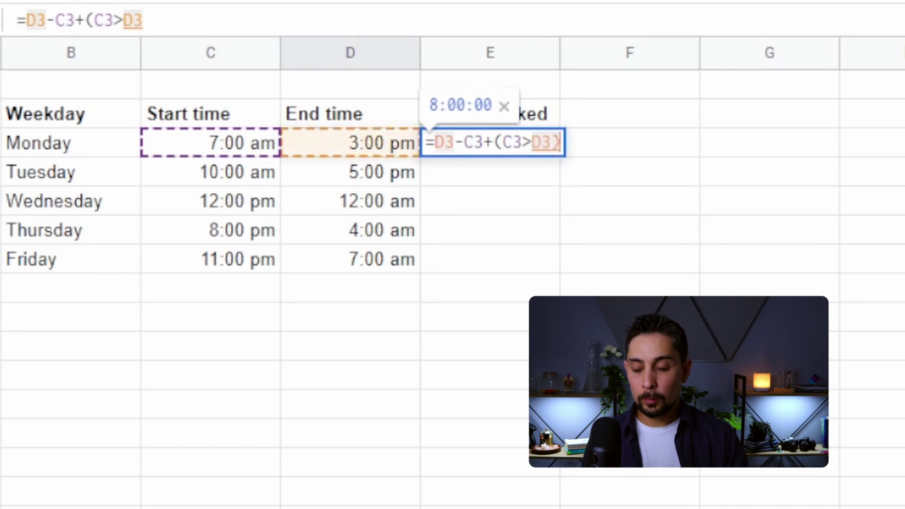
type(")")
key("Return")
left_click(490, 142)
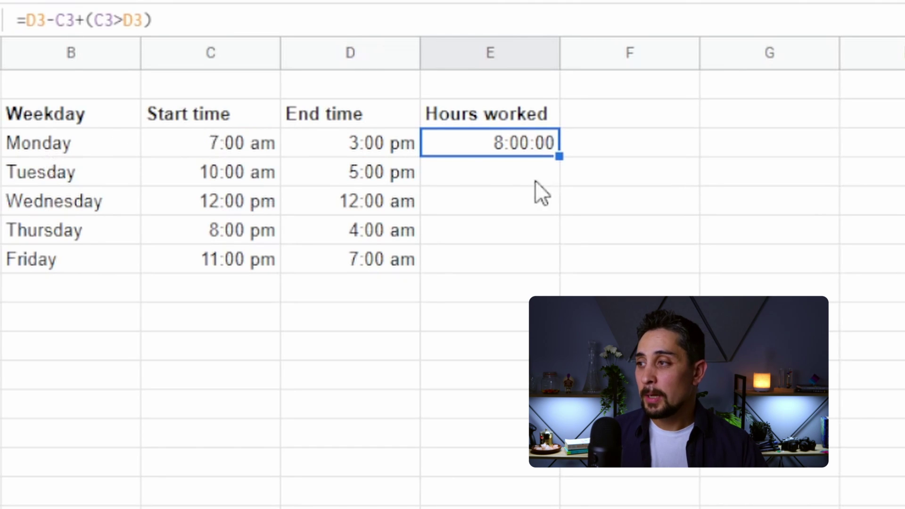
double_click(547, 142)
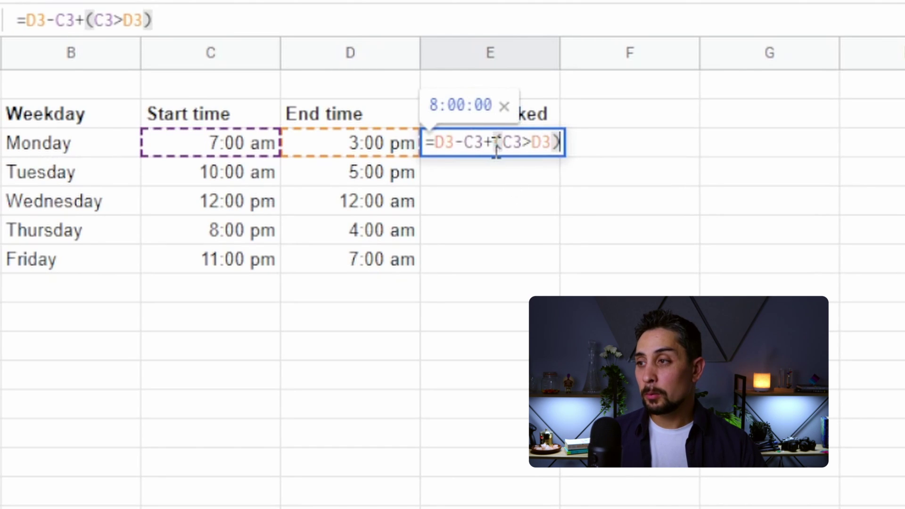
left_click_drag(494, 142, 584, 147)
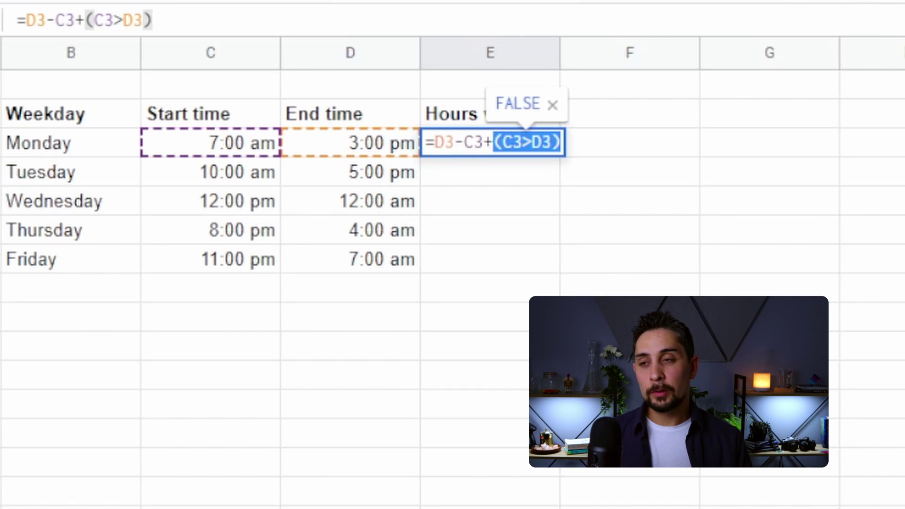
key("Left")
key("Left")
key("shift+Right")
key("shift+Right")
key("shift+Right")
key("shift+Right")
key("shift+Right")
key("shift+Right")
key("shift+Right")
key("shift+Right")
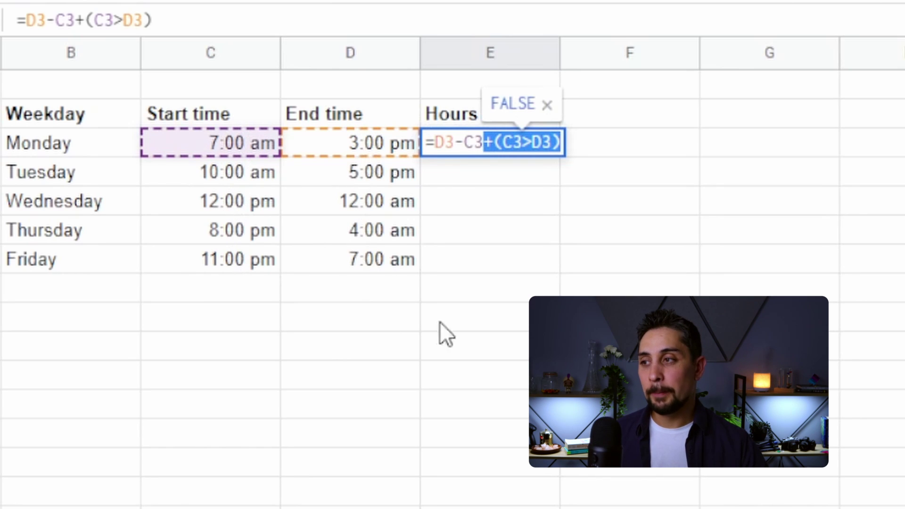
Copy Monday's =D3-C3+(C3>D3) formula down into Tuesday–Friday's hours cells E4:E7
key("ctrl+Return")
key("ctrl+c")
key("shift+Down")
key("shift+Down")
key("shift+Down")
key("shift+Down")
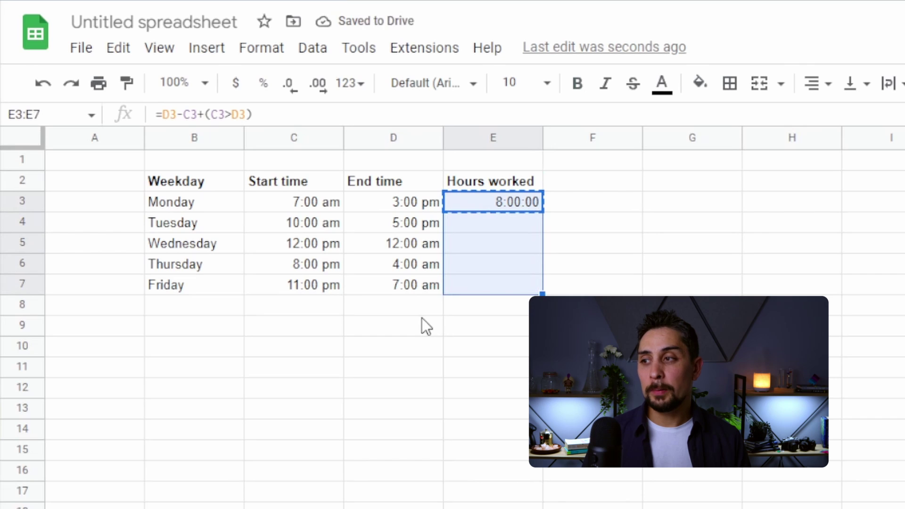
key("ctrl+v")
Check the overnight results: 12:00:00 Wednesday, 8:00:00 Thursday and Friday
key("Down")
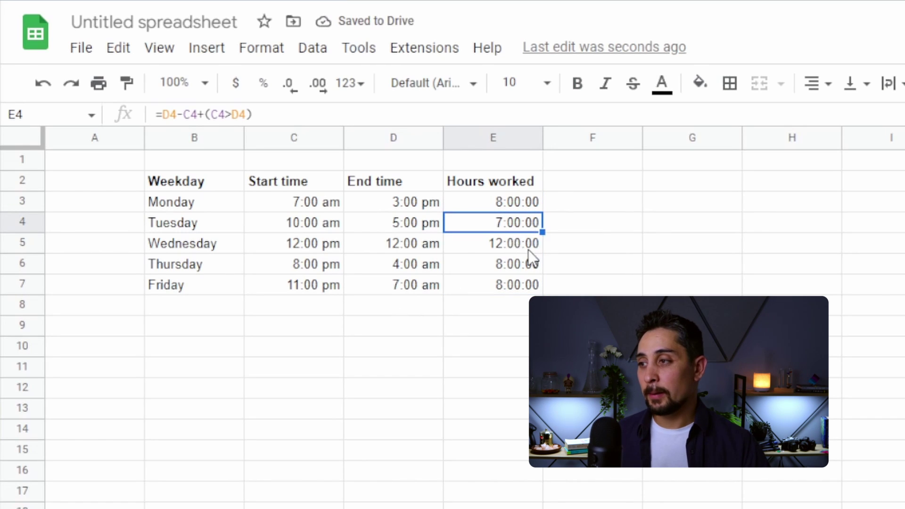
left_click_drag(271, 286, 406, 289)
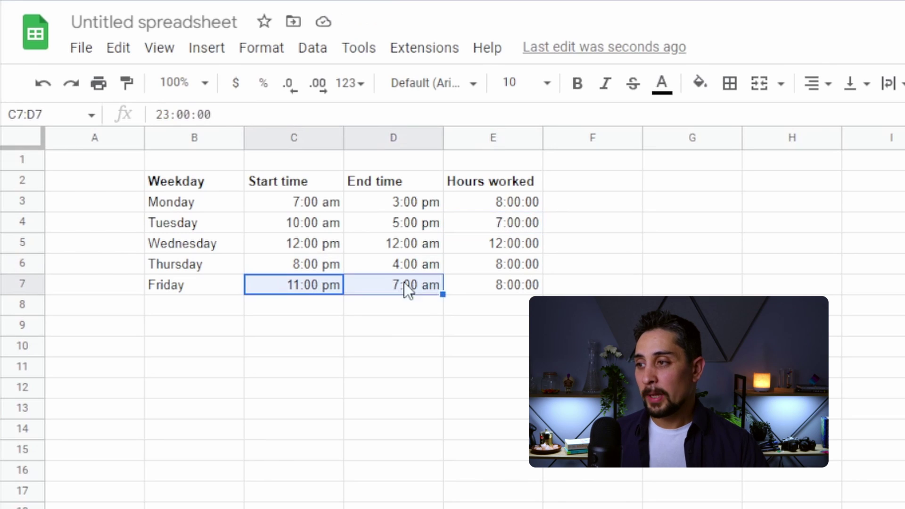
left_click(523, 285)
left_click_drag(330, 271, 368, 284)
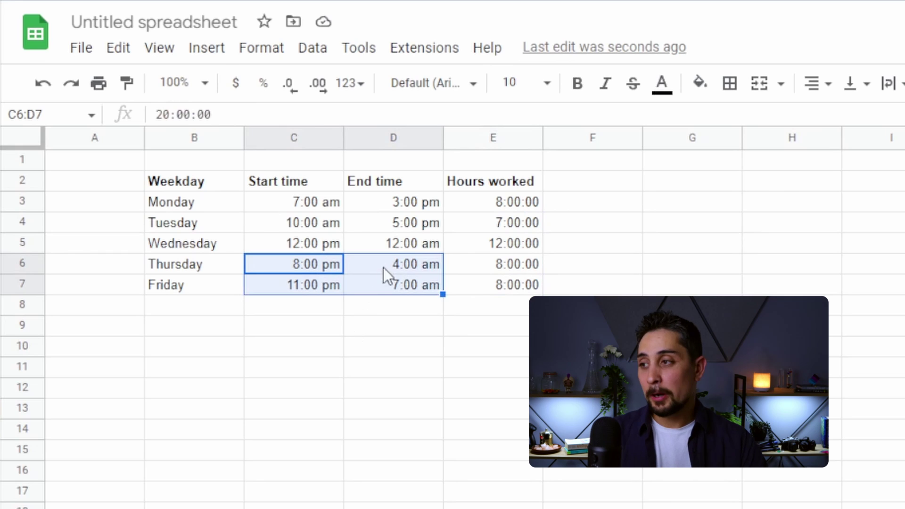
left_click(478, 241)
left_click_drag(325, 243, 424, 246)
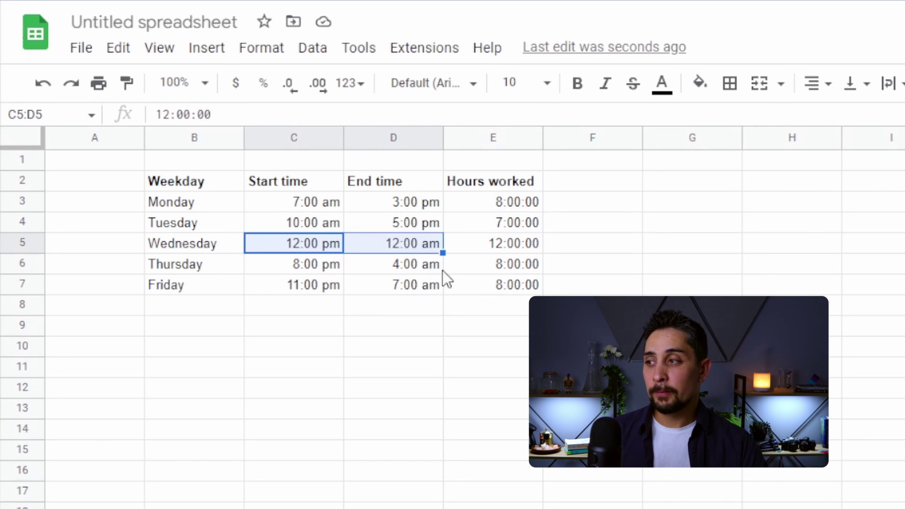
Label D9 'Total' and enter =SUM(E3:E7) in E9, totalling 43:00:00
left_click(492, 305)
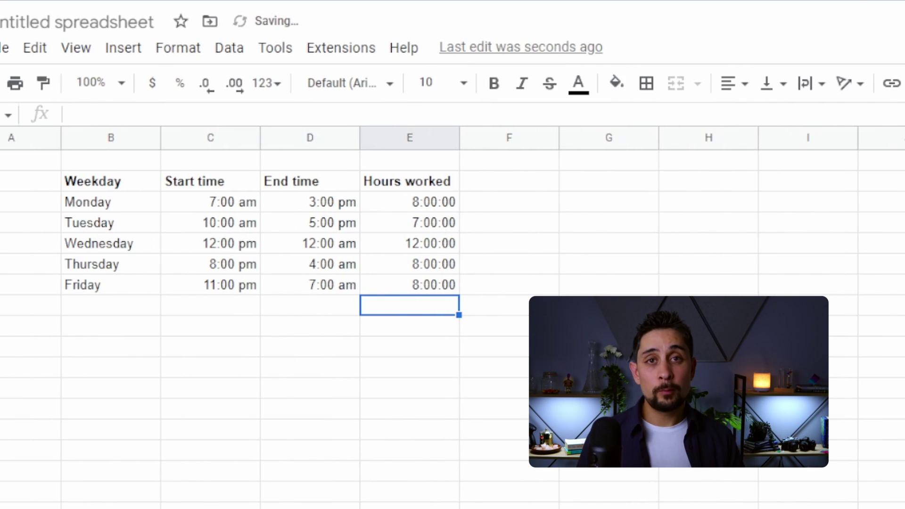
left_click(309, 326)
type("Total")
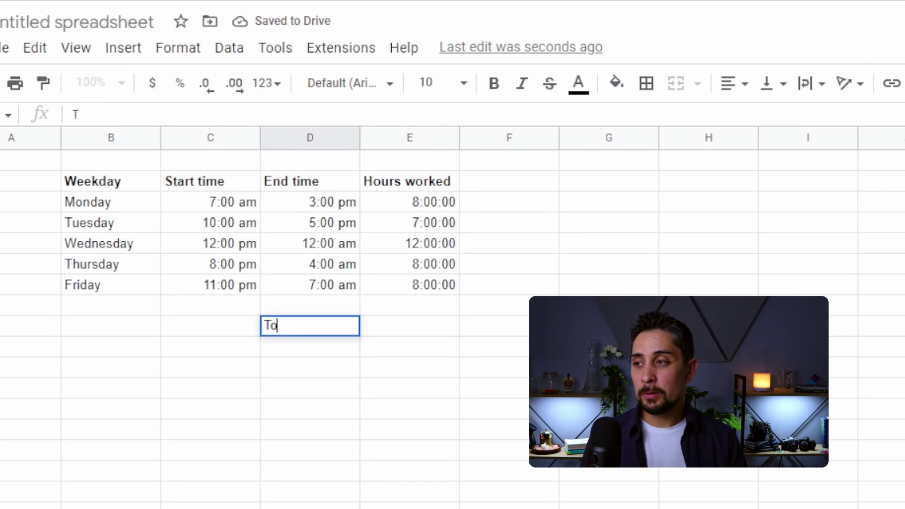
key("Tab")
type("=sum(")
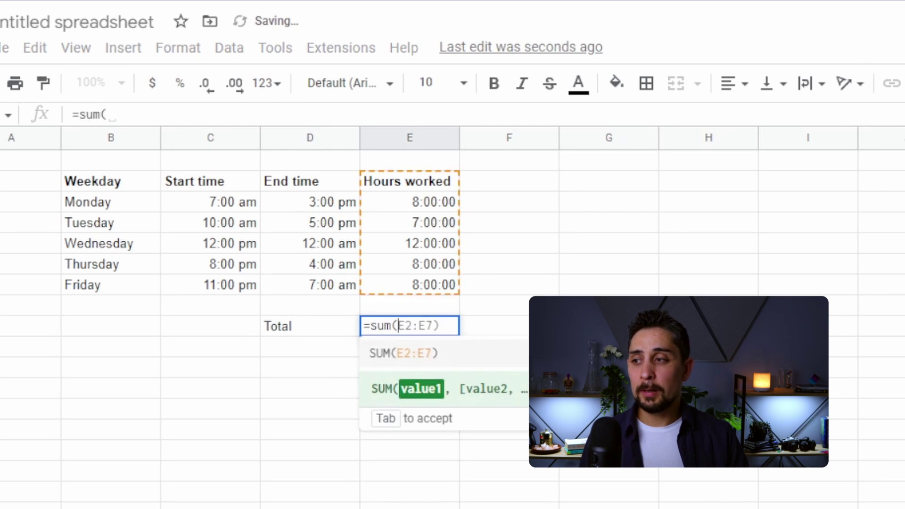
left_click(409, 285)
left_click_drag(409, 285, 409, 202)
key("Return")
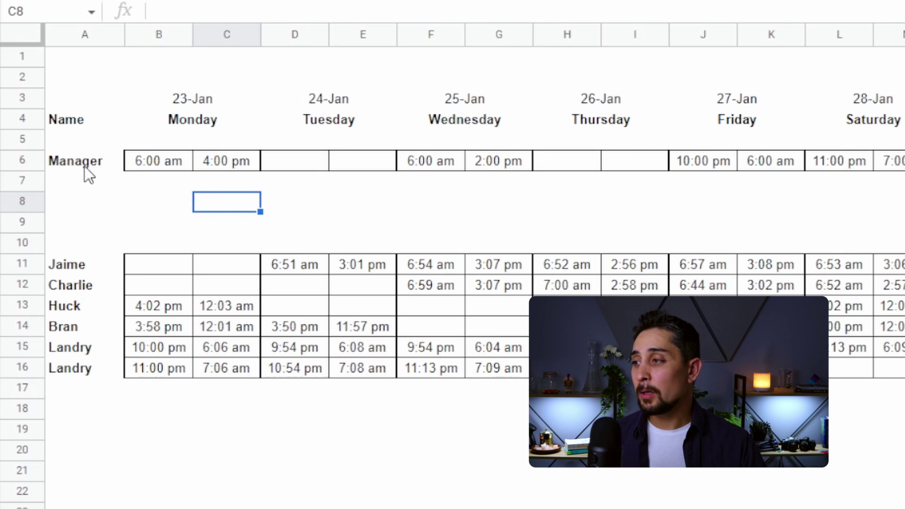
Select the Manager's row of shift times in the weekly timesheet
left_click_drag(83, 166, 904, 181)
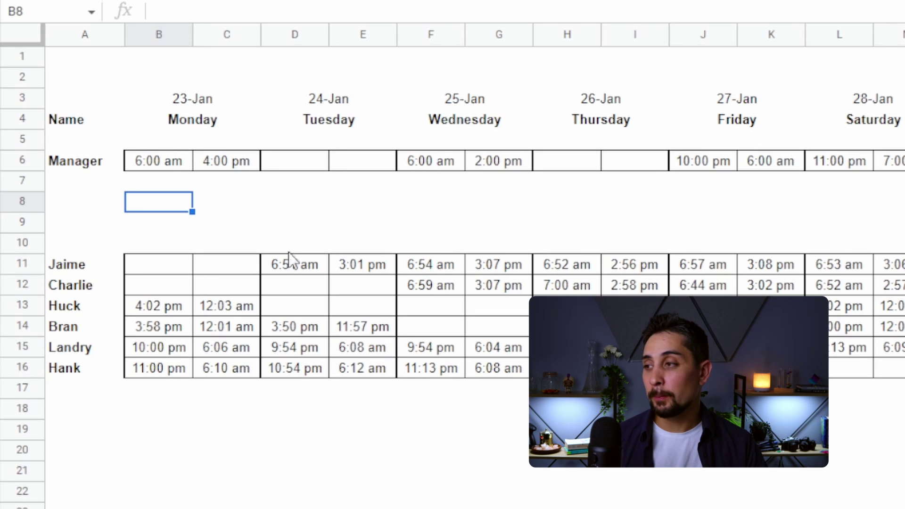
Enter =C6-B6+(B6>C6) in C8 so the Manager's Monday shift shows 10:00:00 hours
left_click(224, 210)
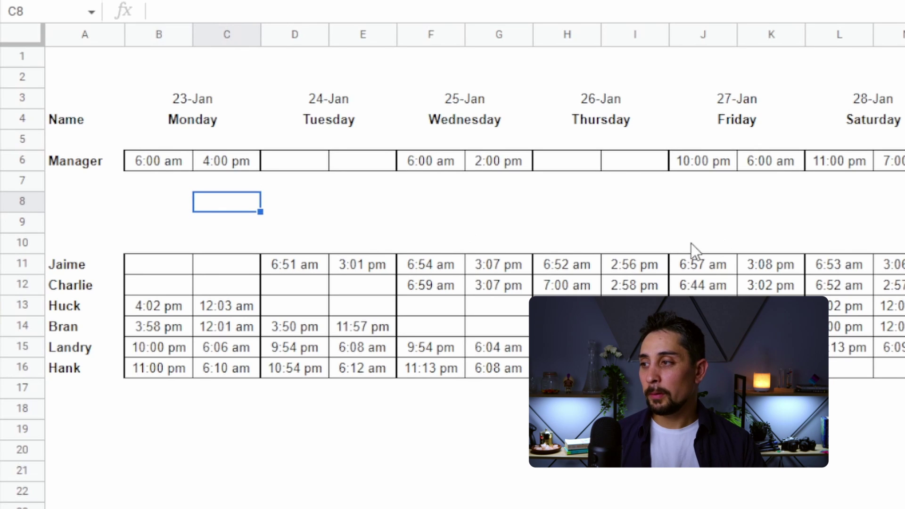
type("=")
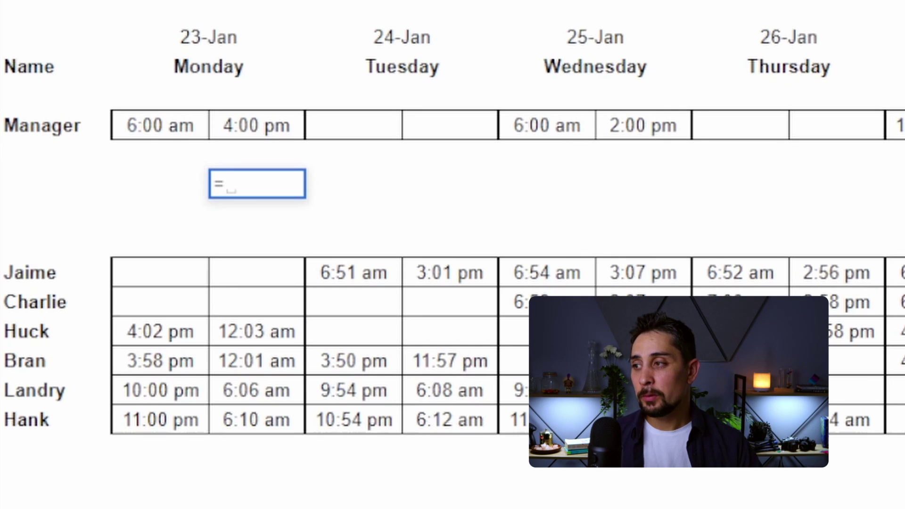
left_click(261, 128)
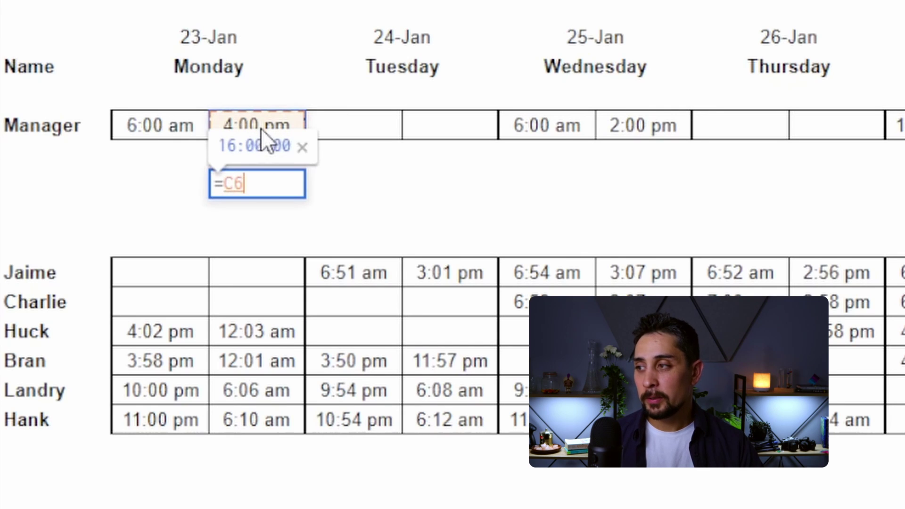
type("-")
left_click(177, 118)
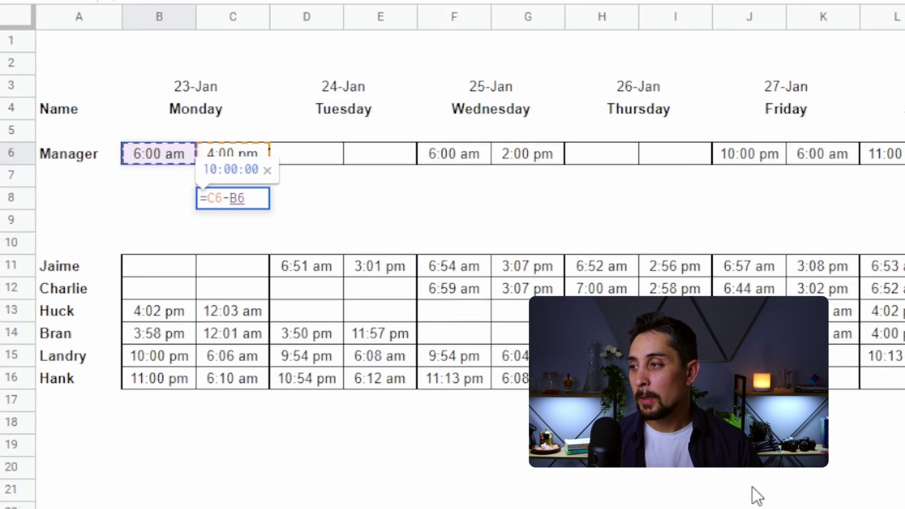
type("+(")
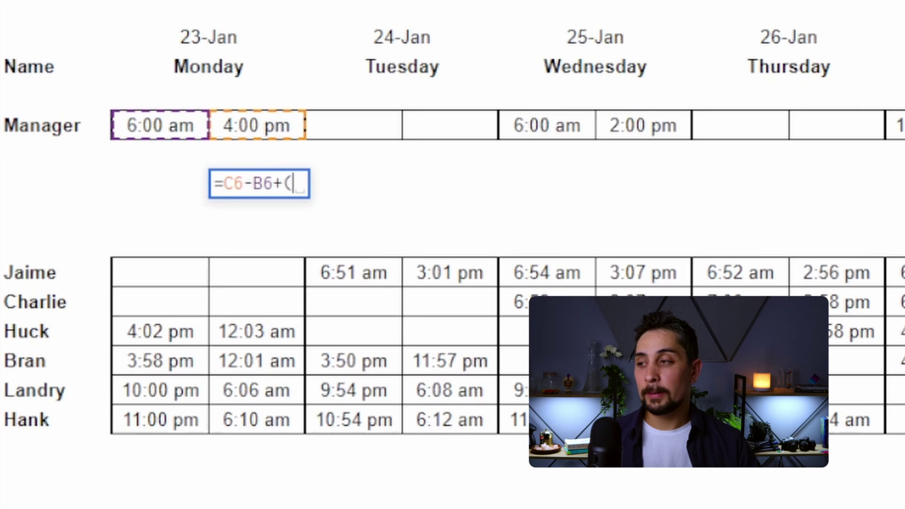
left_click(160, 128)
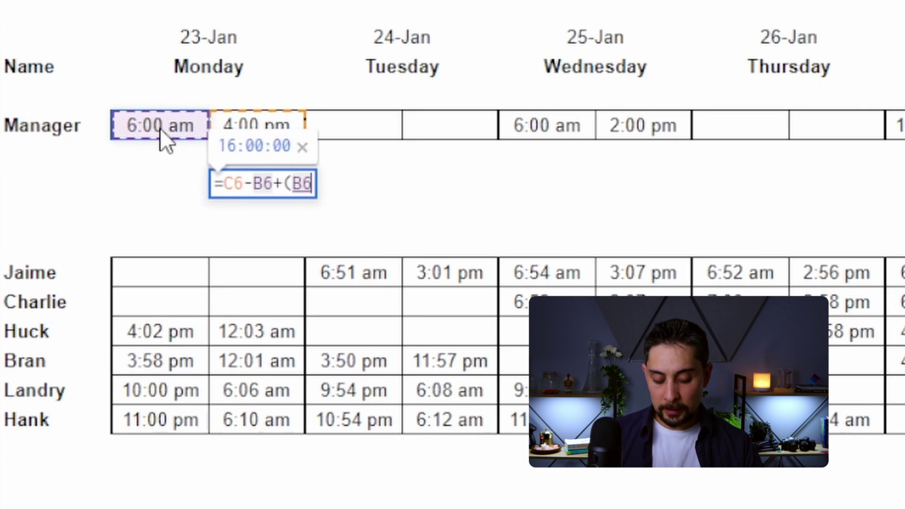
type(">")
left_click(223, 128)
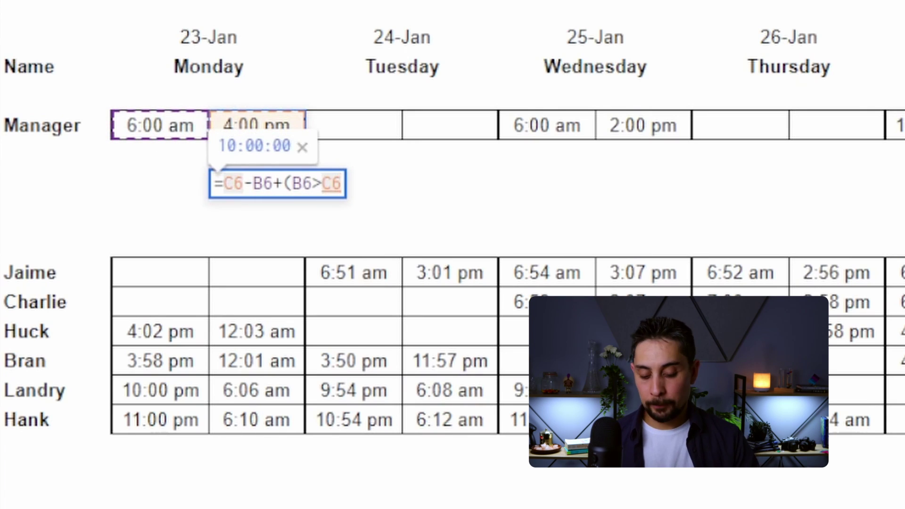
type(")")
key("shift+Left")
key("shift+Left")
key("shift+Left")
key("shift+Left")
key("shift+Left")
key("shift+Left")
key("shift+Left")
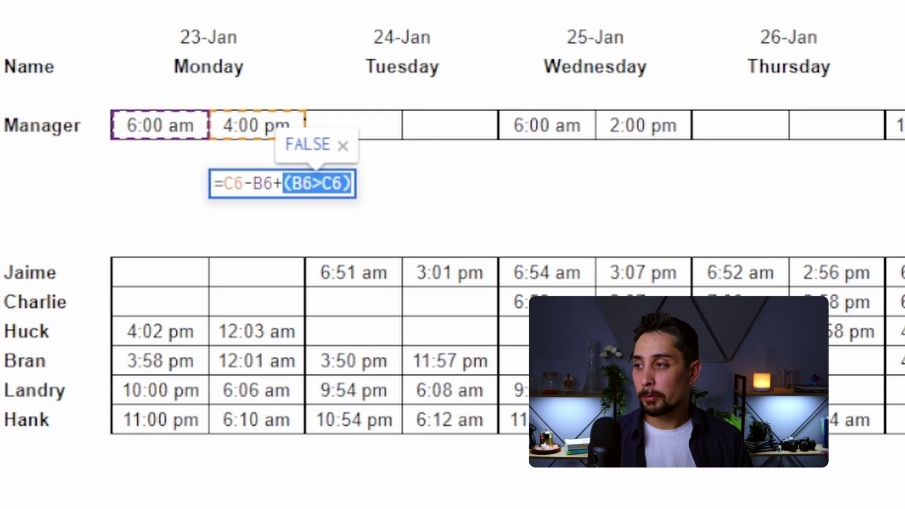
key("Return")
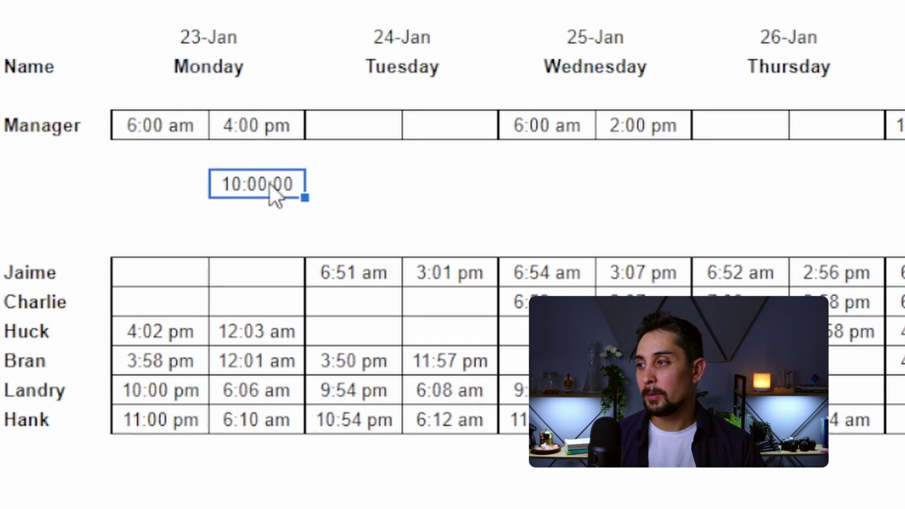
key("ctrl+c")
left_click(643, 182)
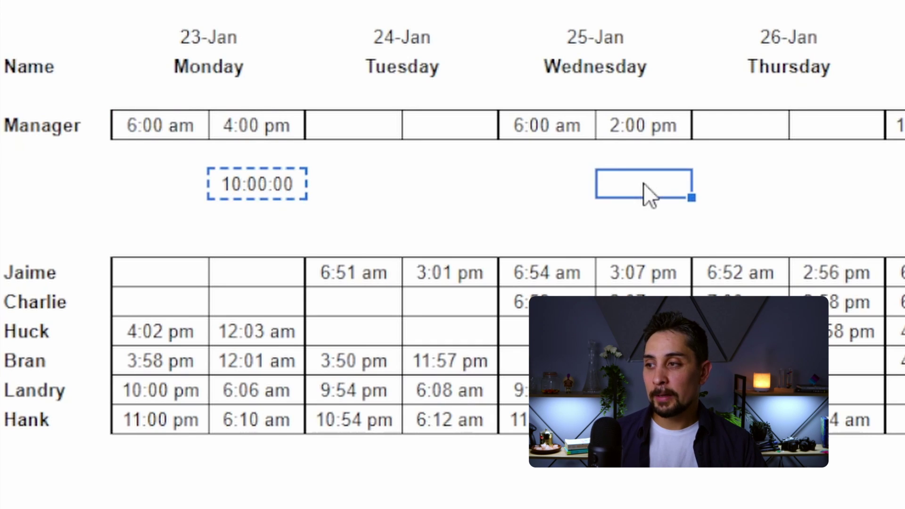
left_click(450, 196)
key("ctrl+v")
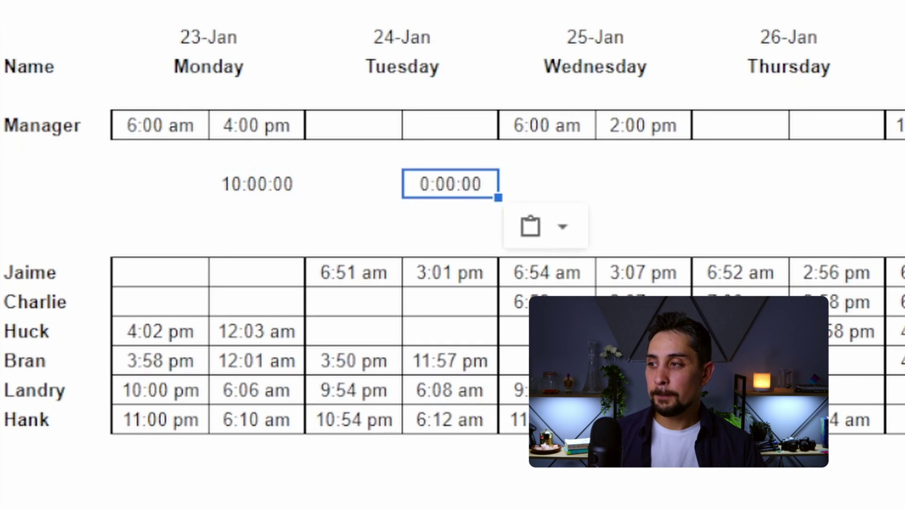
left_click_drag(395, 120, 450, 132)
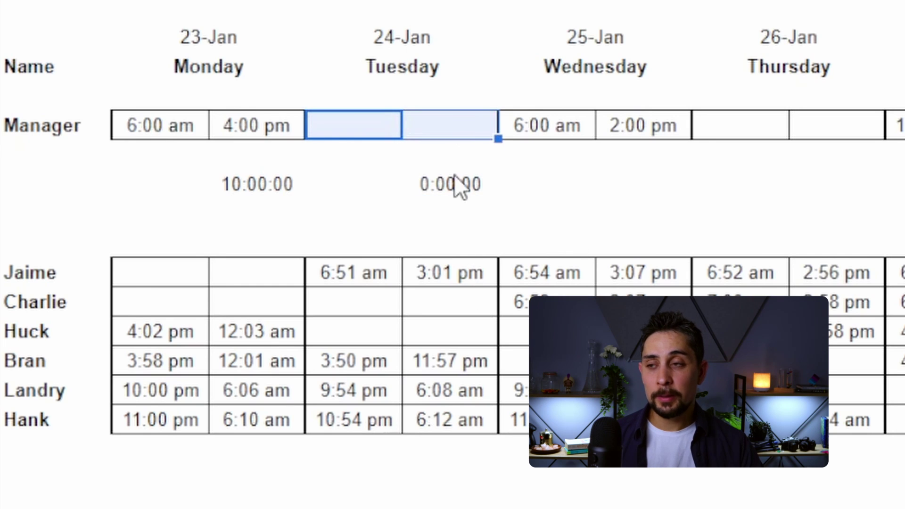
left_click(353, 120)
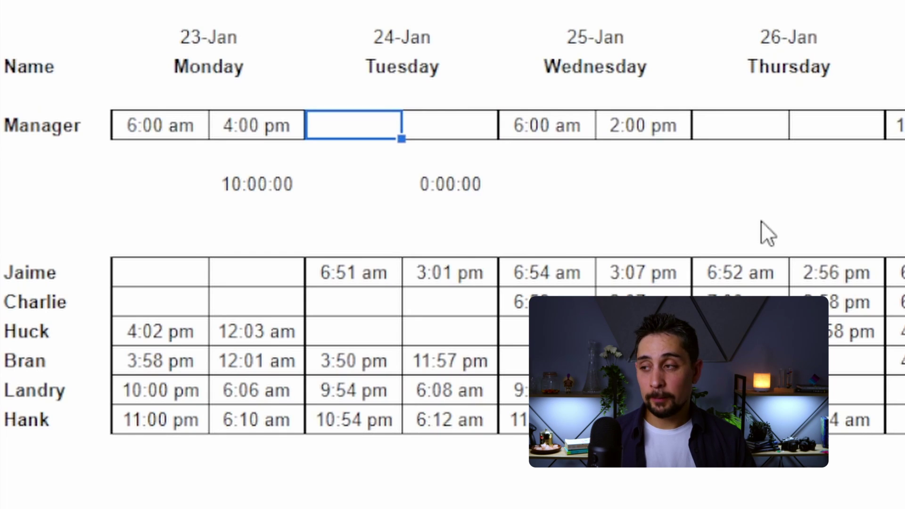
type("-")
key("Tab")
type("-")
key("Tab")
key("shift+Tab")
key("shift+Tab")
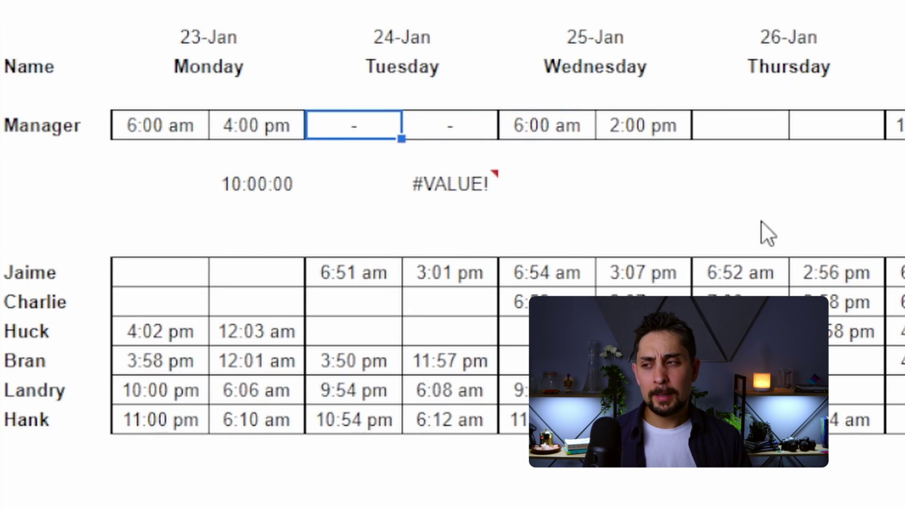
key("ctrl+z")
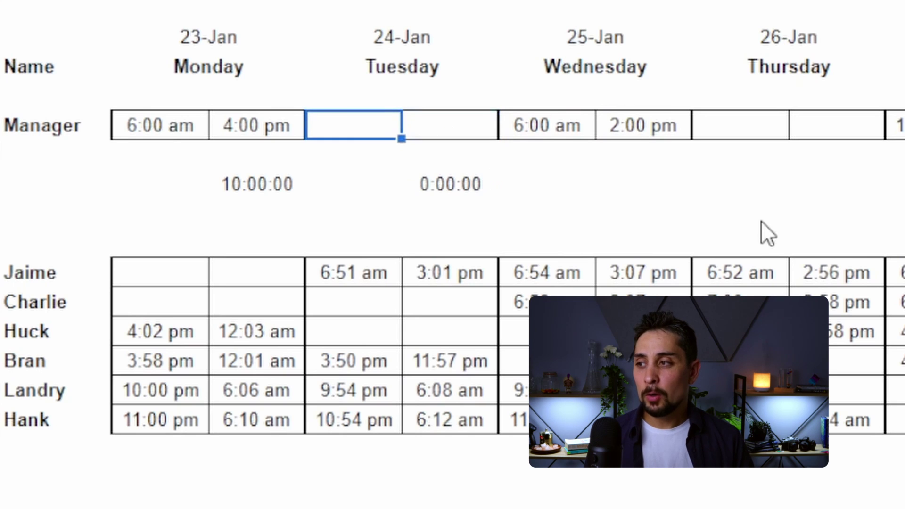
type("DO")
key("Tab")
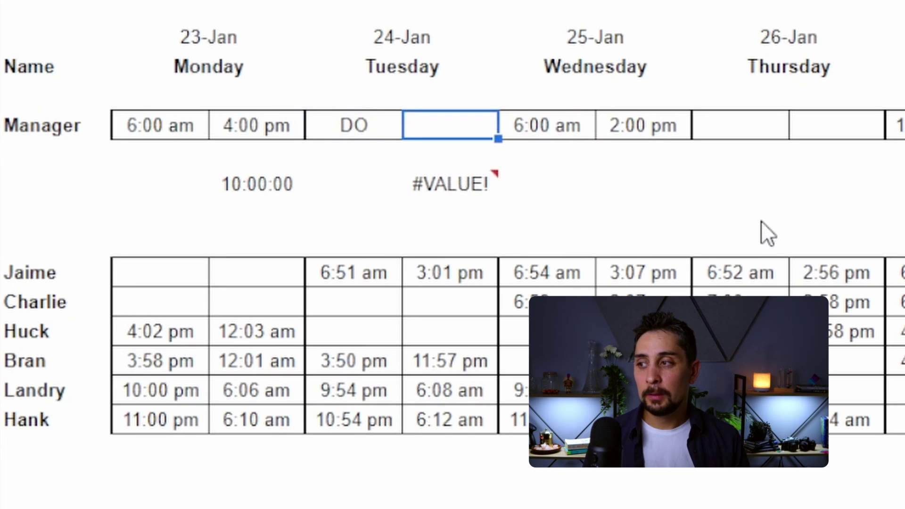
key("ctrl+z")
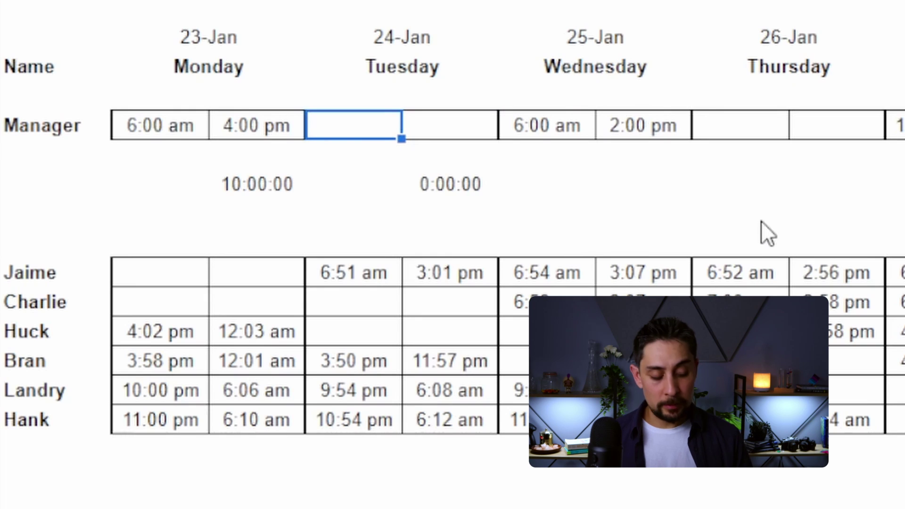
type("-")
key("Tab")
type("-")
key("Down")
key("Down")
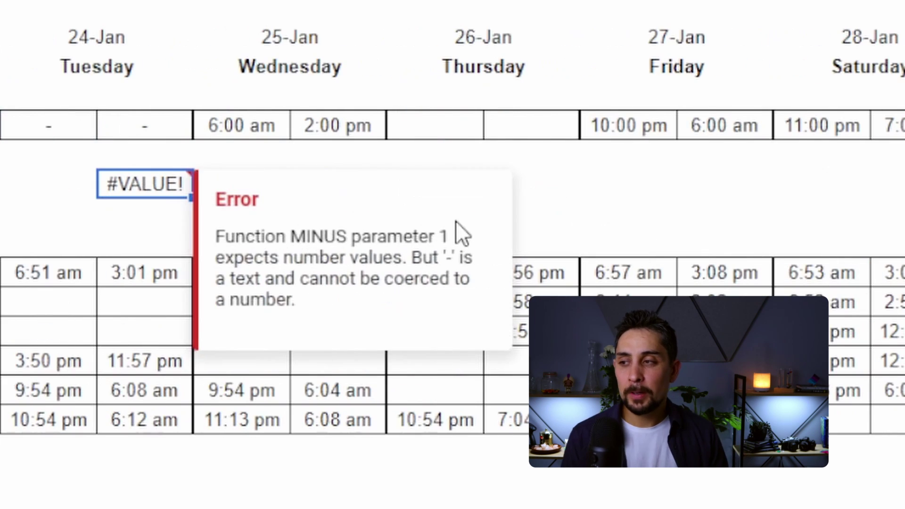
left_click(123, 212)
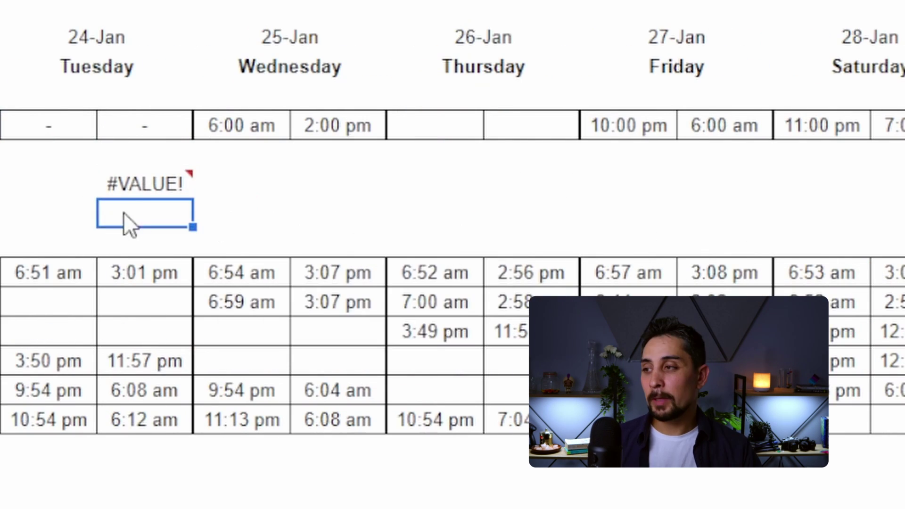
mouse_move(128, 183)
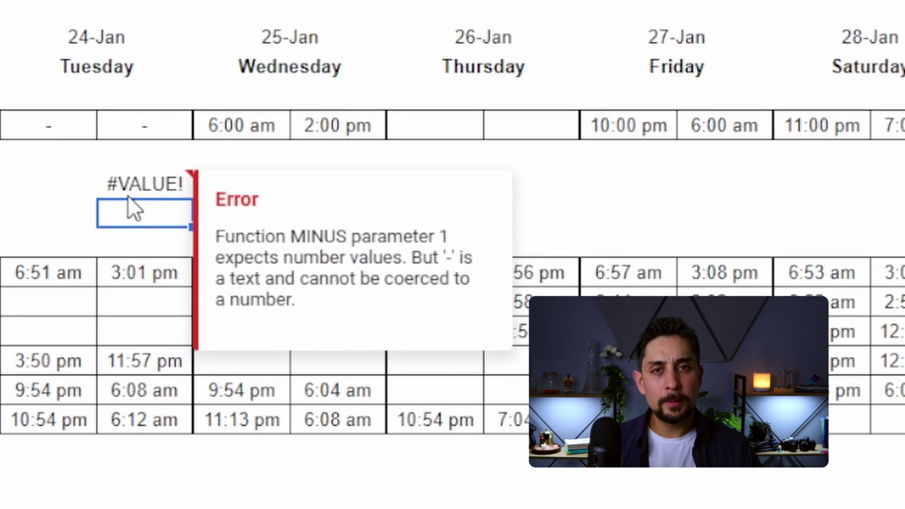
left_click(128, 184)
left_click_drag(60, 128, 152, 137)
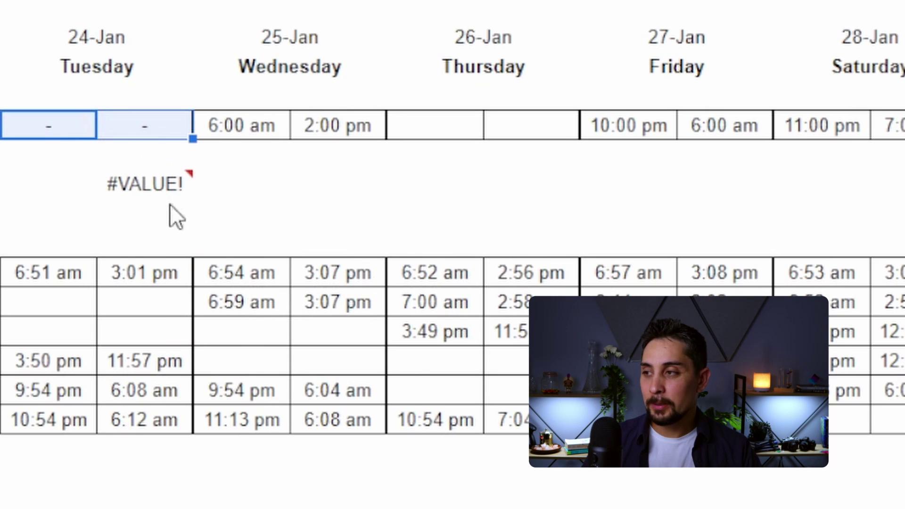
left_click(157, 191)
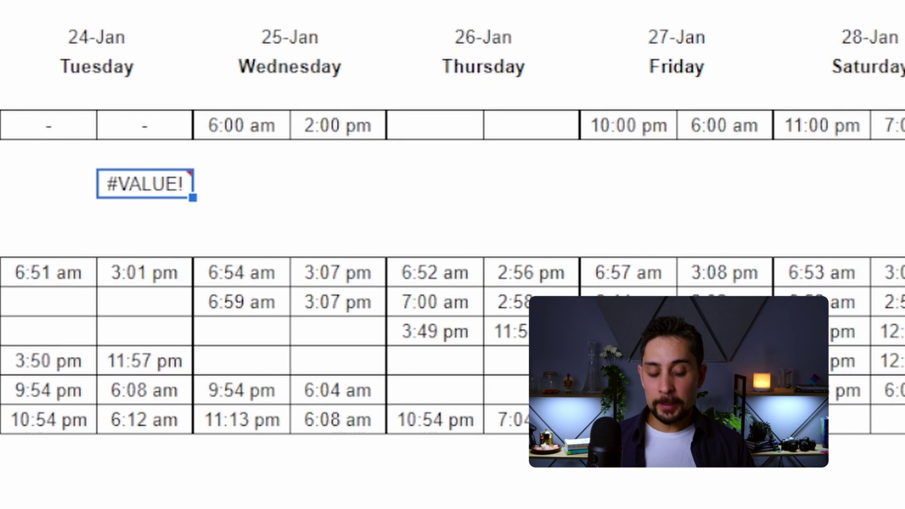
Rewrite Tuesday's hours as =iferror(E6-D6+(D6>E6),0) so it shows 0 instead of #VALUE!
double_click(112, 184)
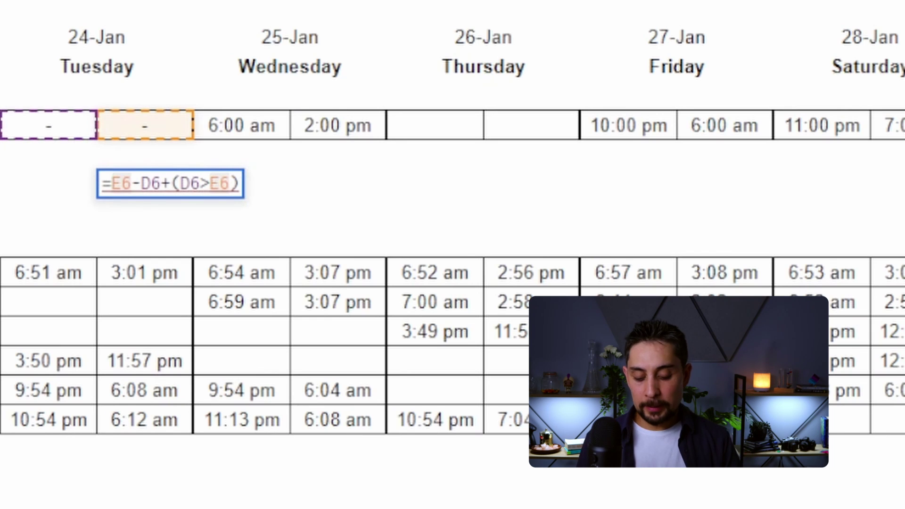
type("iferror(")
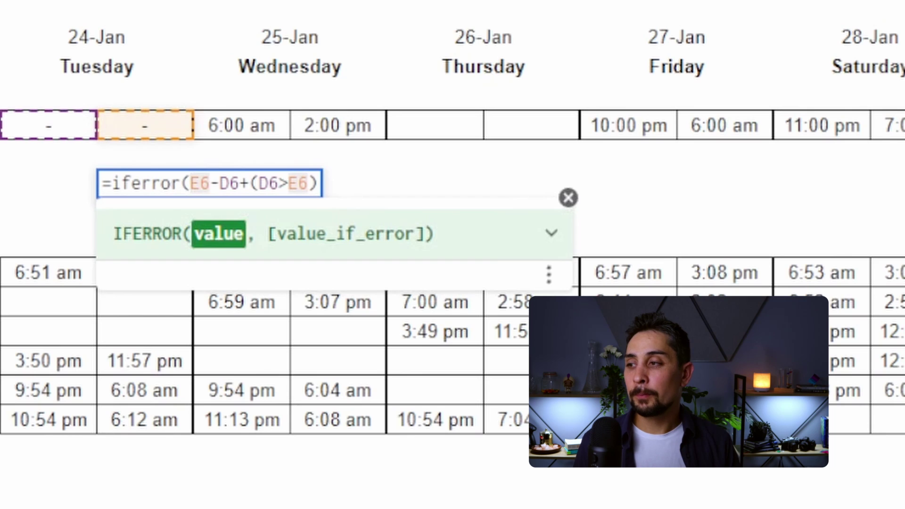
key("Return")
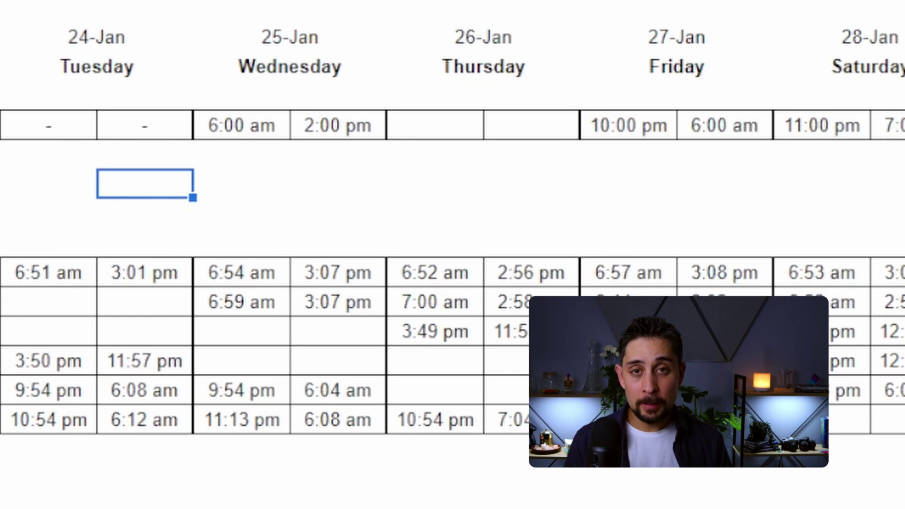
type("=iferror(E6-D6+(D6>E6))")
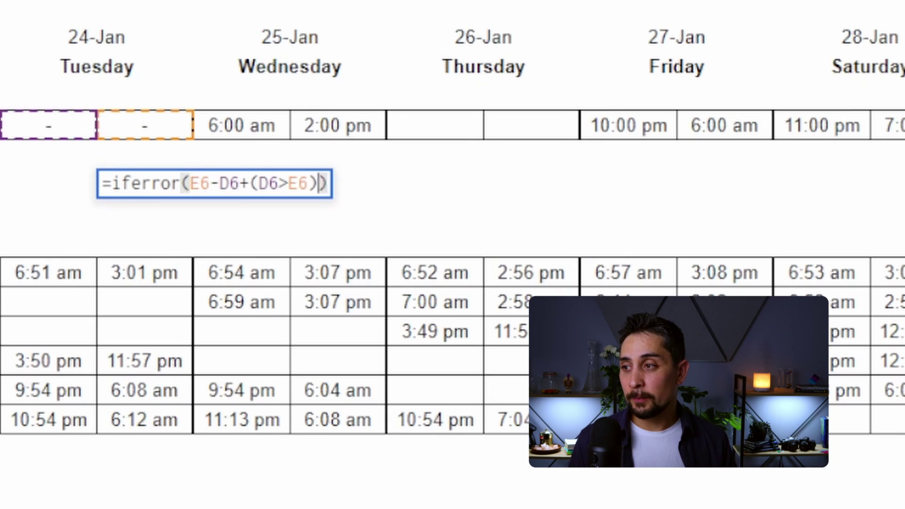
key("Left")
type(",")
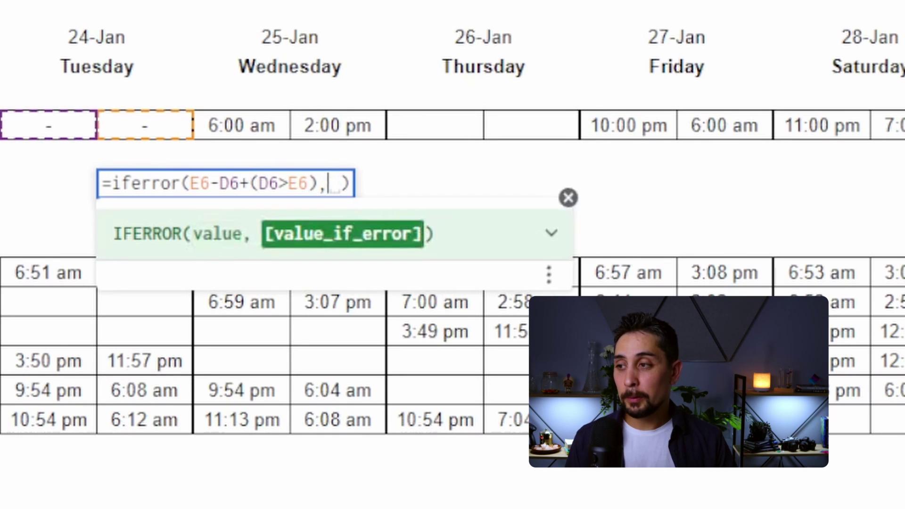
type("0")
key("Return")
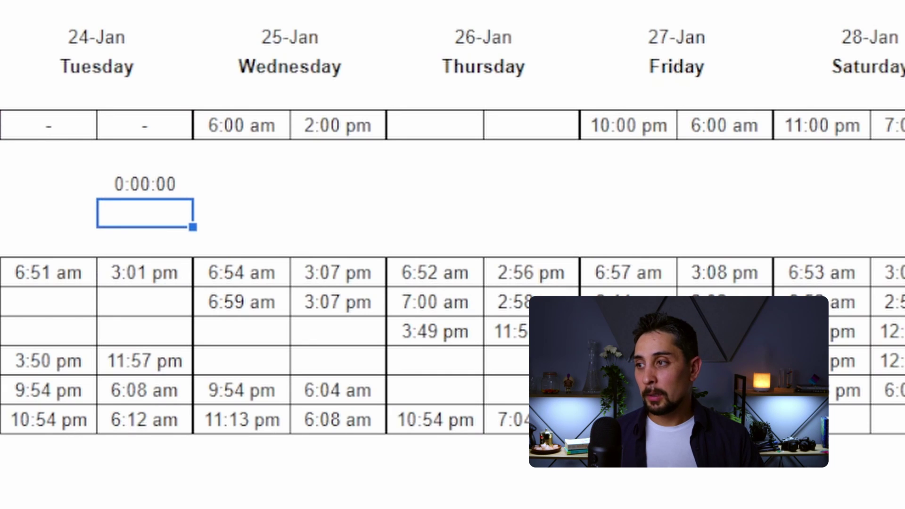
Copy Tuesday's IFERROR hours formula into the Wednesday and Thursday hours cells
left_click(145, 183)
key("ctrl+c")
left_click(384, 196)
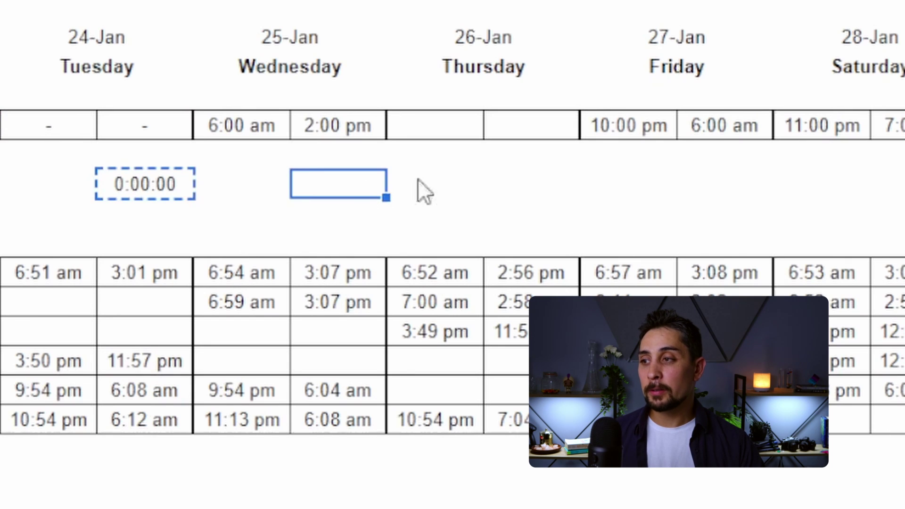
key("ctrl+v")
left_click(532, 189)
key("ctrl+v")
Enter =sum(B8:O8) in the Manager's Hours Worked cell for a 41:45:00 weekly total
left_click(749, 198)
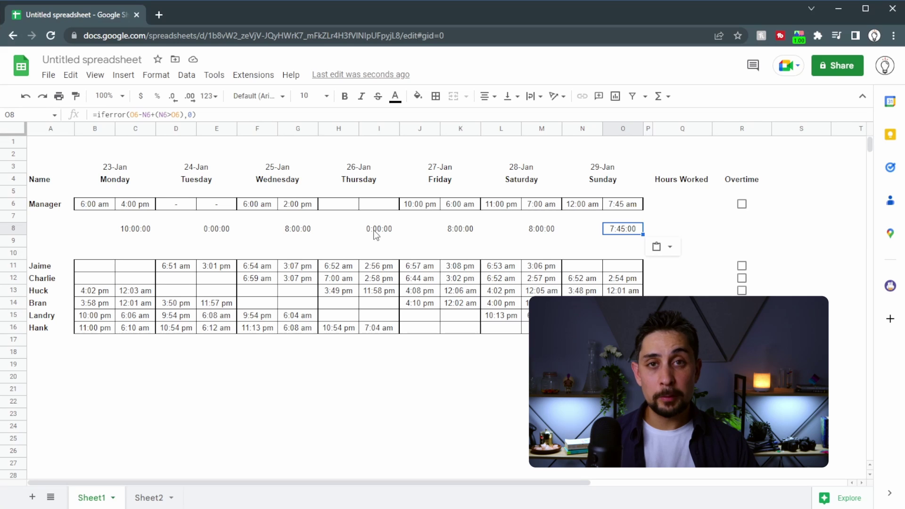
left_click(463, 232)
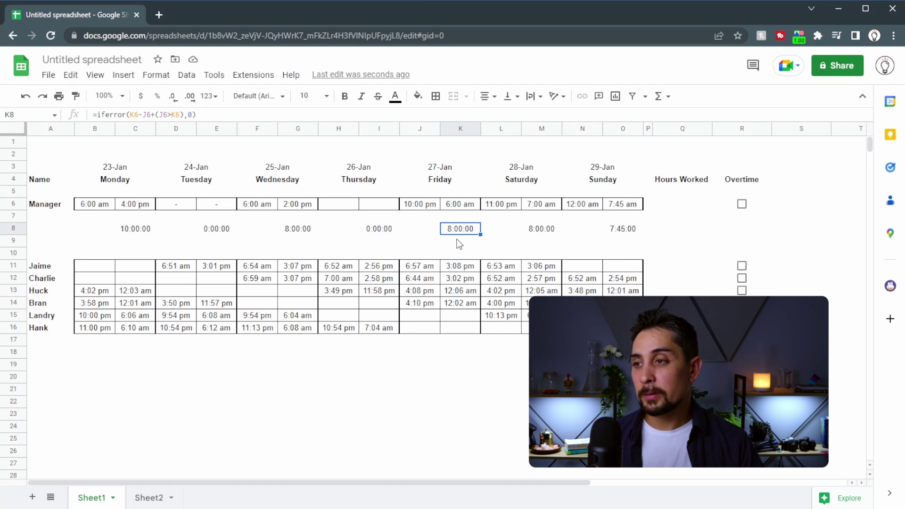
left_click(681, 203)
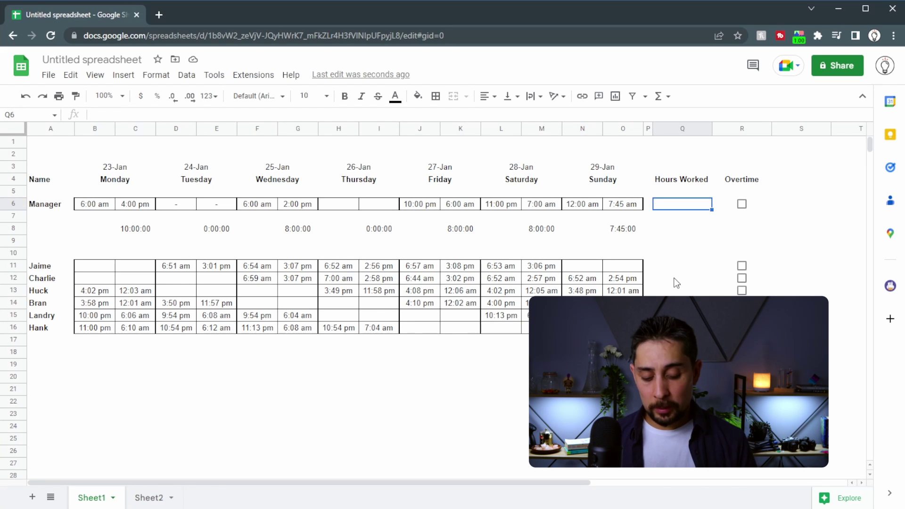
type("=sum(")
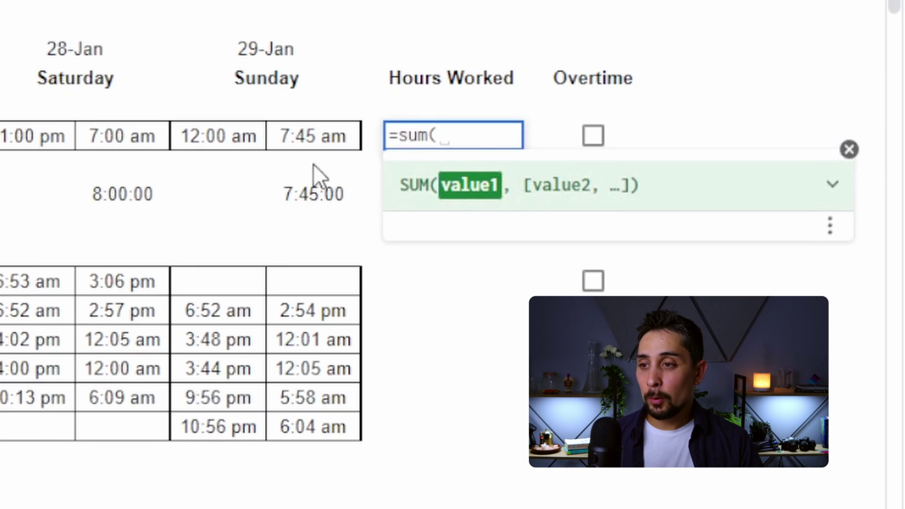
left_click_drag(292, 194, 2, 194)
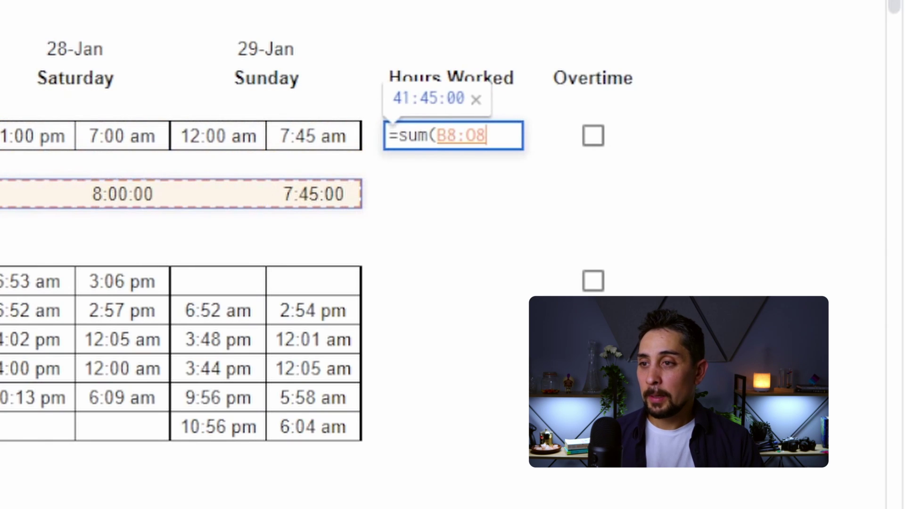
key("Return")
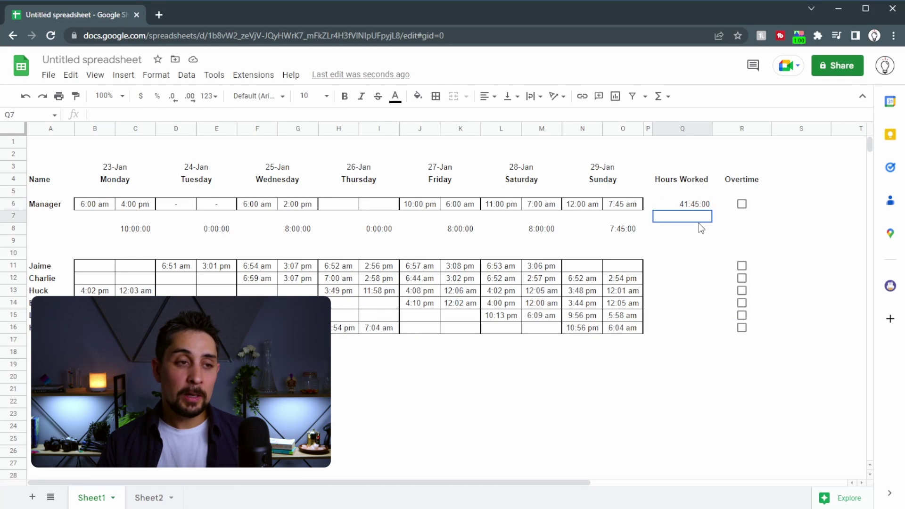
left_click_drag(447, 285, 436, 433)
left_click_drag(675, 330, 675, 330)
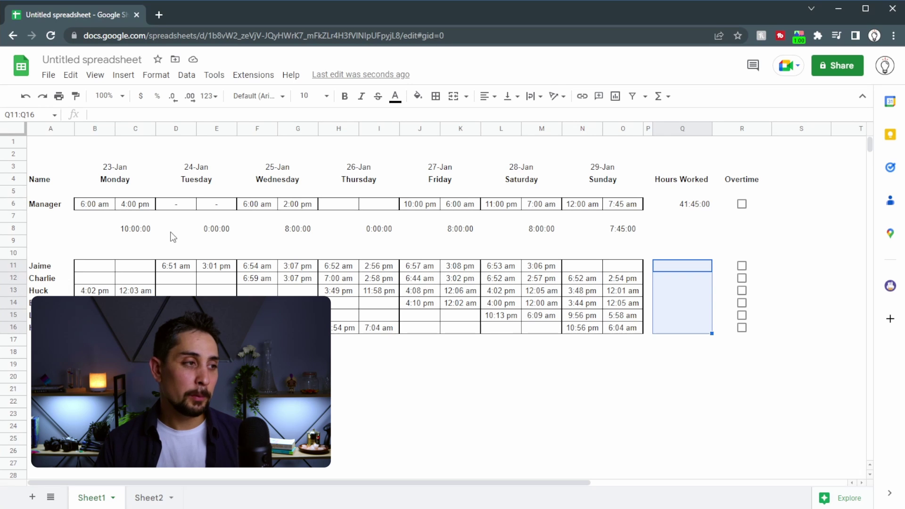
left_click_drag(136, 229, 640, 247)
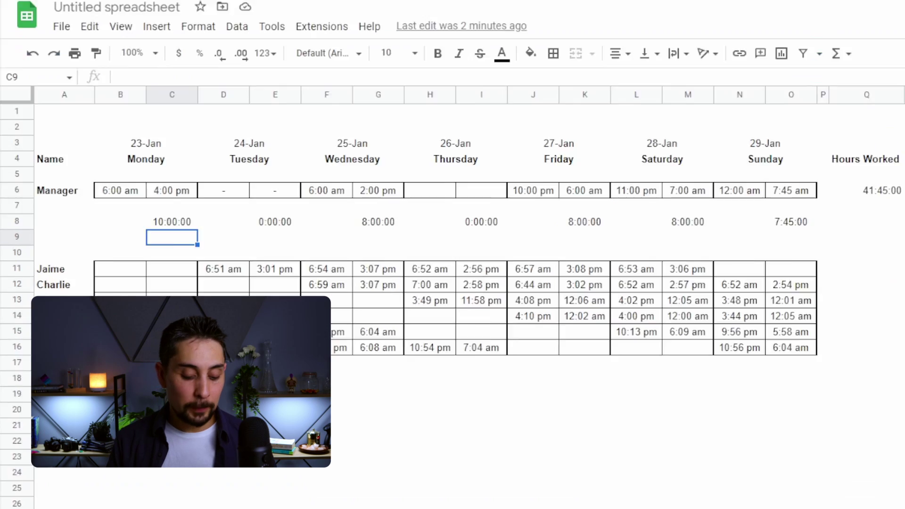
Add =formulatext(C8) under Monday and paste Tuesday's IFERROR hours formula into Monday's cell
type("=for")
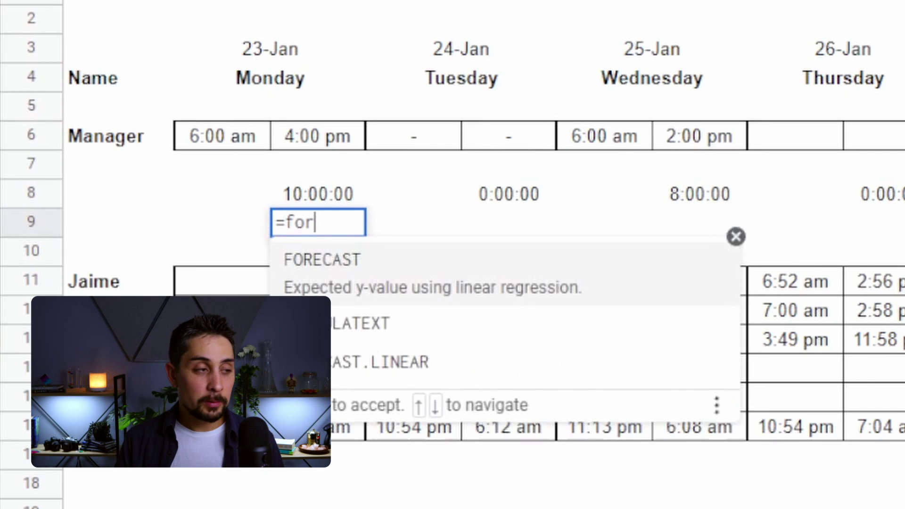
type("mulatext(C8")
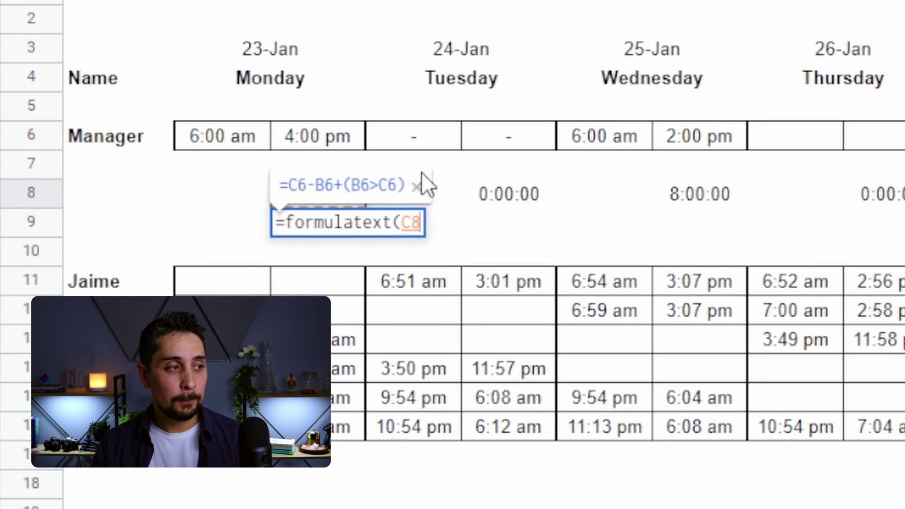
key("Return")
left_click(525, 190)
key("ctrl+c")
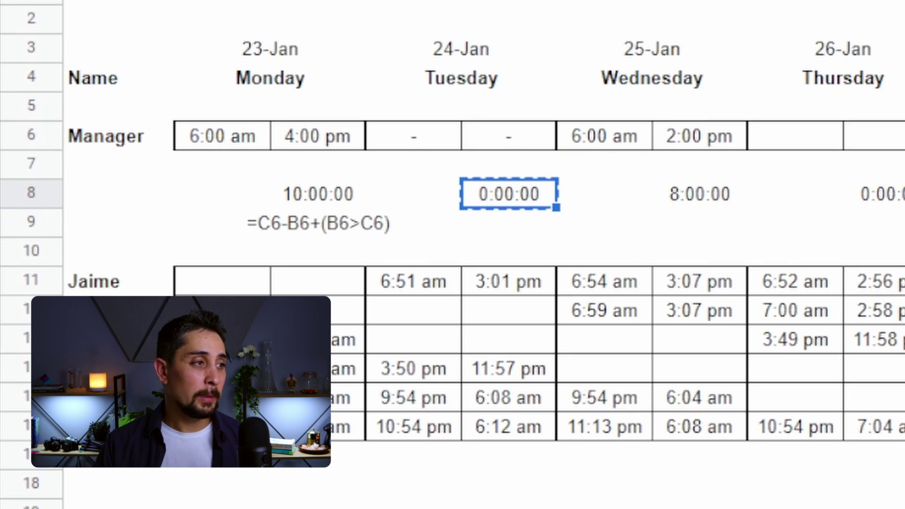
left_click(320, 192)
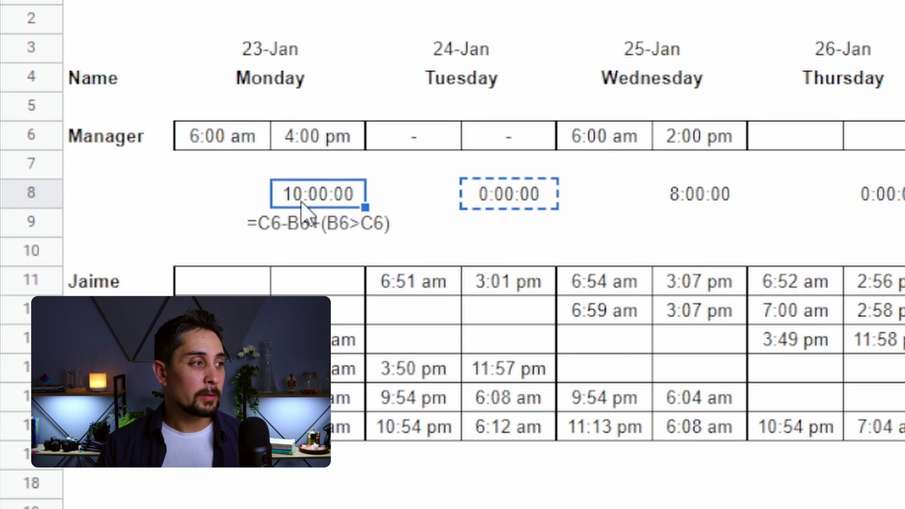
key("ctrl+v")
Copy the formula-text lookup under each day from Tuesday through Sunday in row 9
left_click(289, 225)
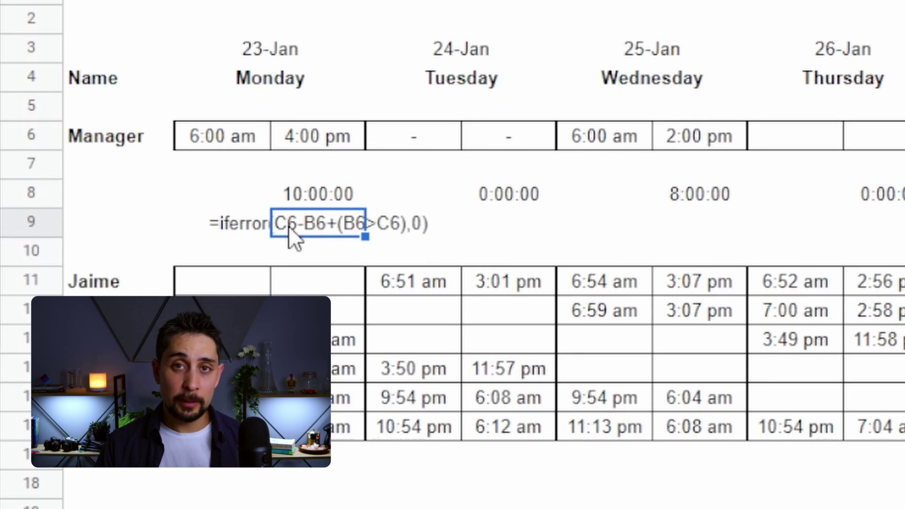
key("ctrl+c")
key("Right")
key("Right")
key("ctrl+v")
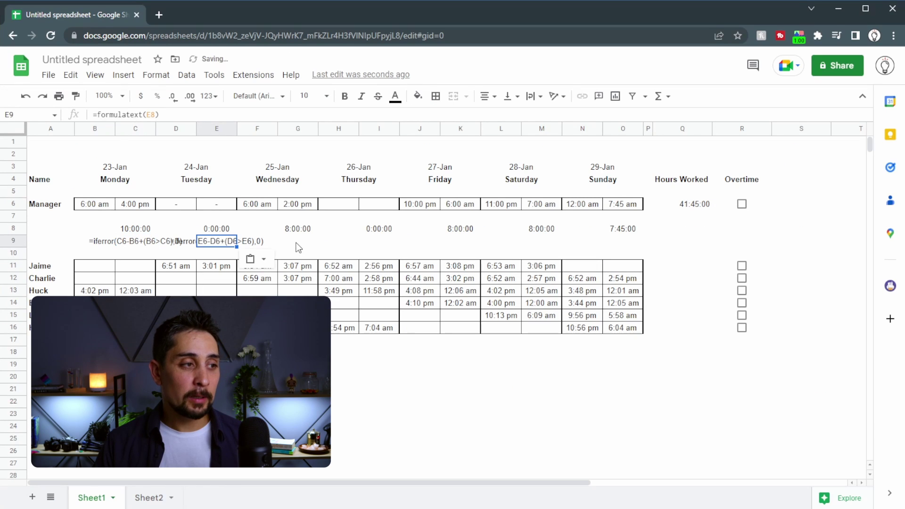
key("Right")
key("Right")
key("ctrl+v")
key("Right")
key("Right")
key("ctrl+v")
key("Right")
key("Right")
key("ctrl+v")
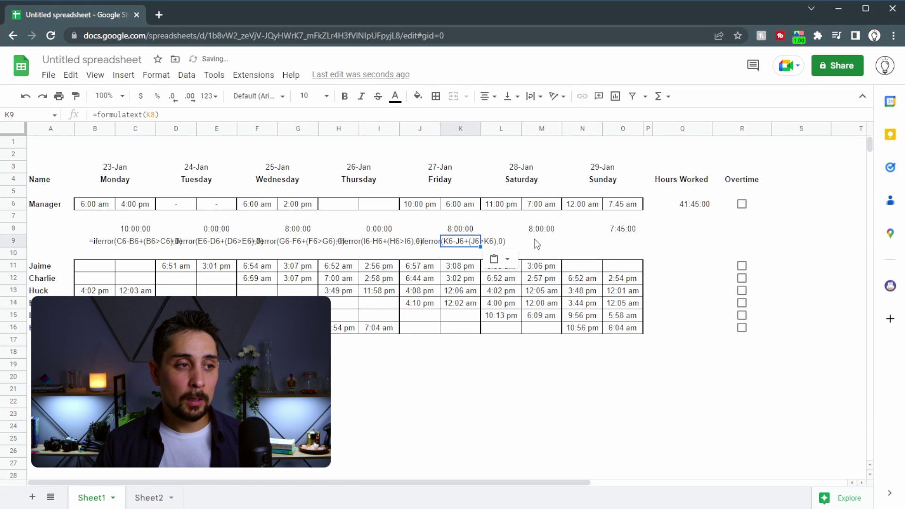
key("Right")
key("Right")
key("ctrl+v")
key("Right")
key("Right")
key("ctrl+v")
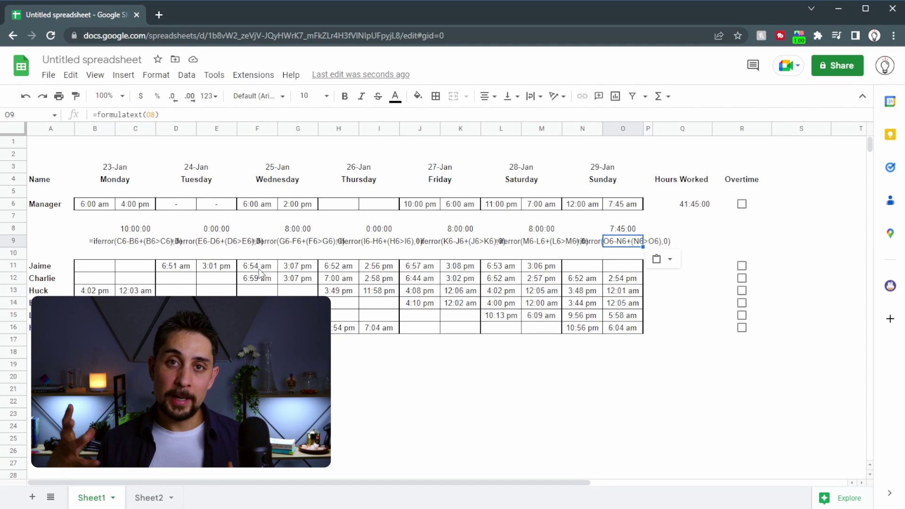
key("Right")
key("Right")
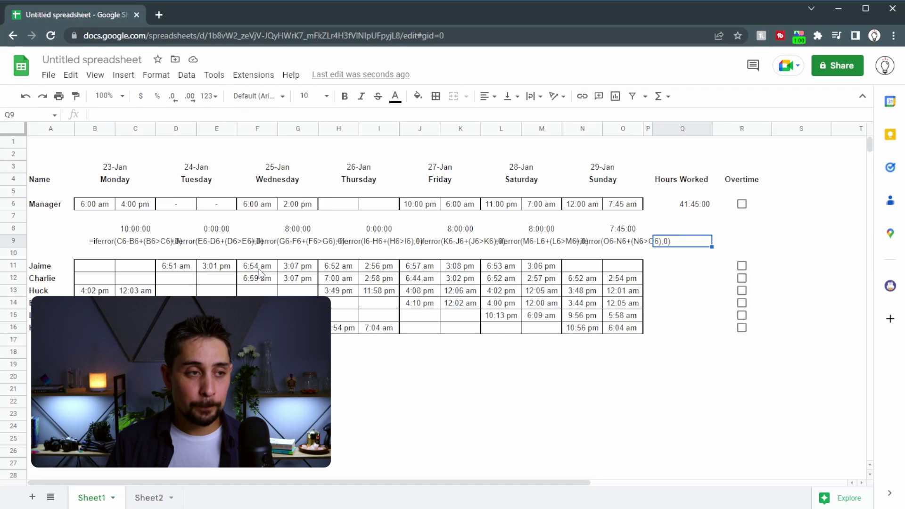
Enter =textjoin(",",TRUE,C9:O9) in Q9 to combine all day formula texts
type("=textjoin(")
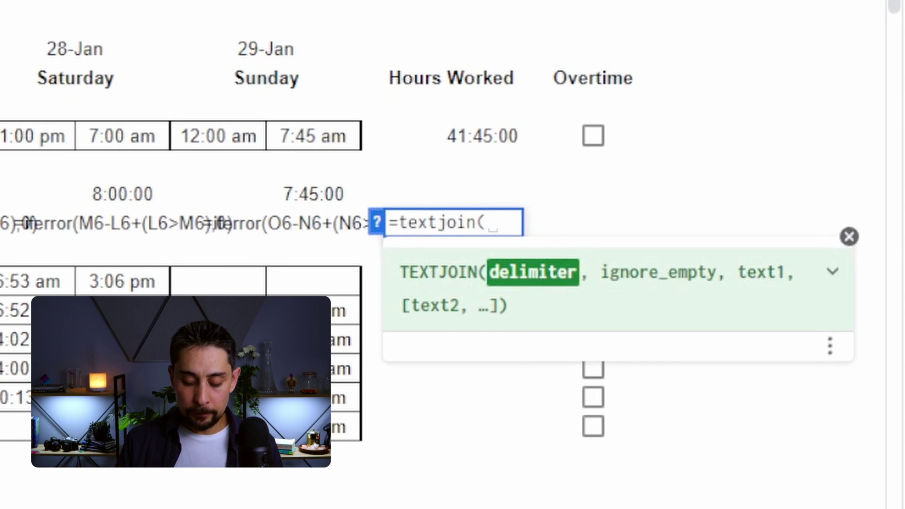
type("\",\"")
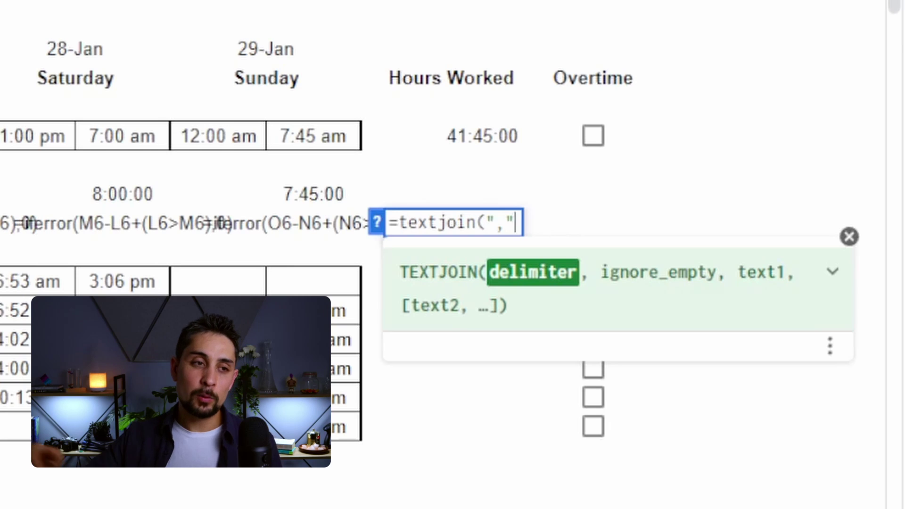
type(",")
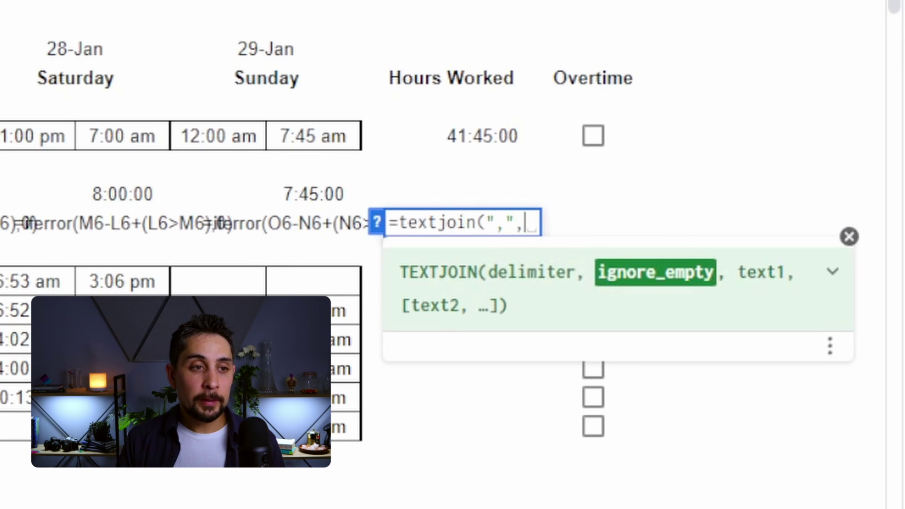
type("TRUE,")
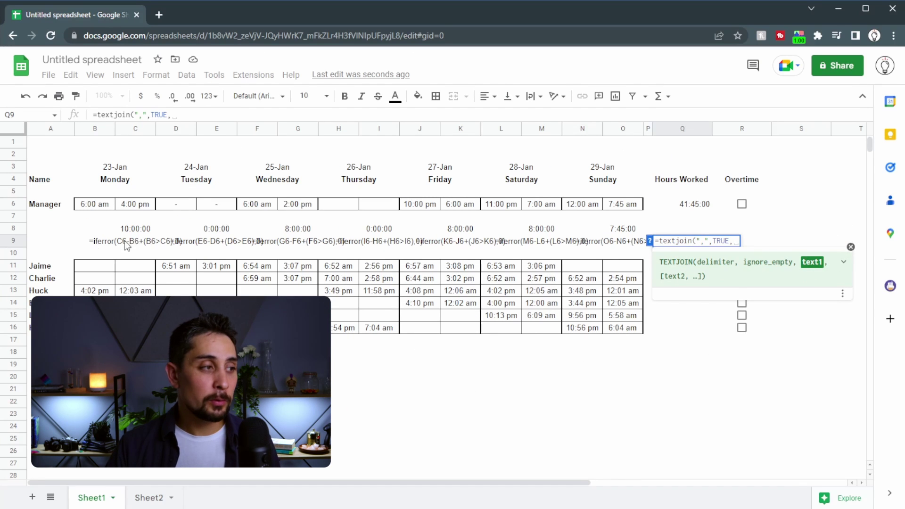
left_click_drag(125, 241, 636, 250)
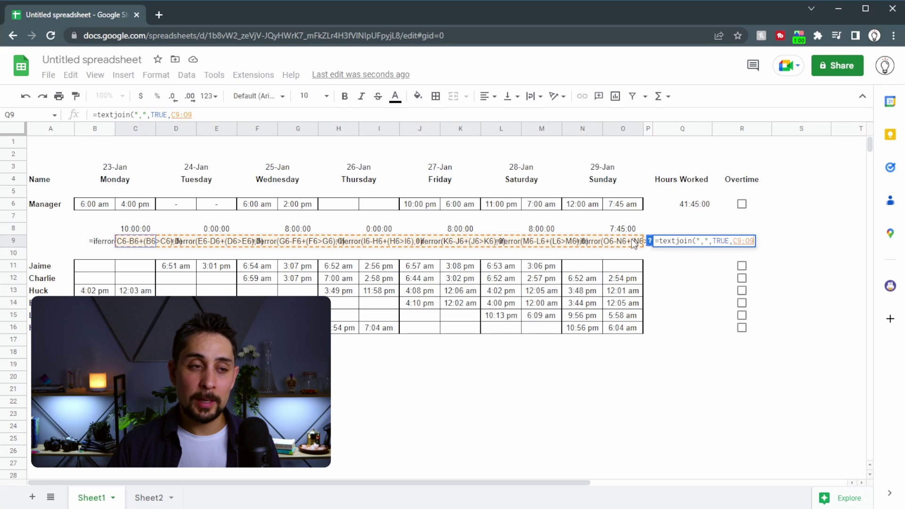
key("Return")
key("Up")
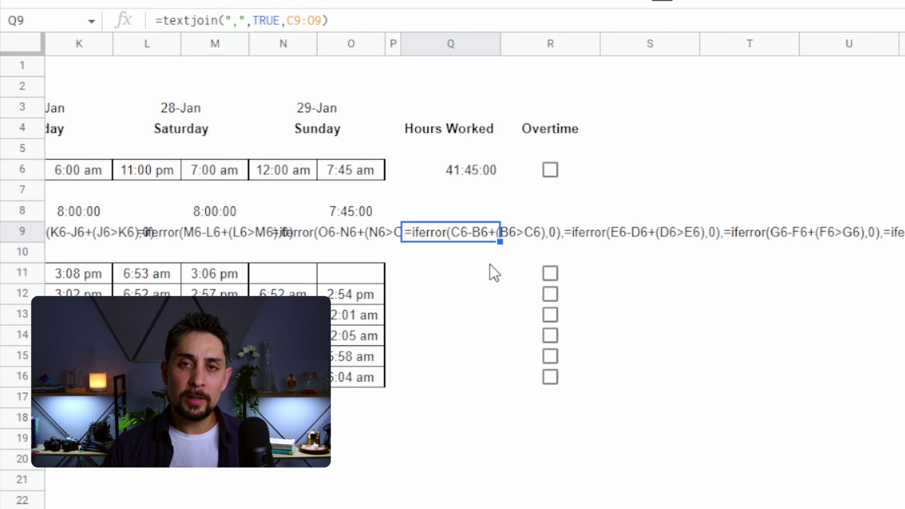
Wrap Q9's textjoin in =split(…,"=") and review the iferror pieces spilled along row 9
double_click(487, 239)
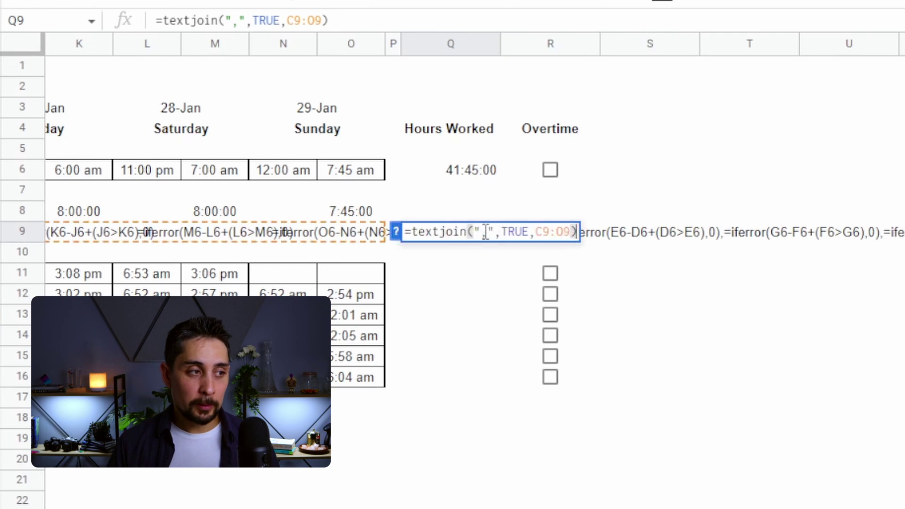
key("Home")
key("Right")
type("split(")
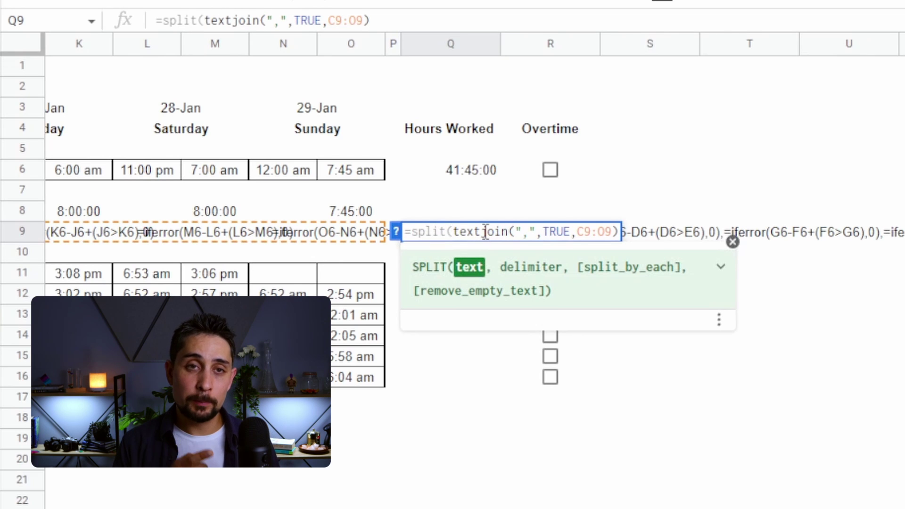
key("shift+Right")
key("shift+Right")
key("shift+Right")
key("shift+Right")
key("shift+Right")
key("shift+Right")
key("shift+Right")
key("shift+Right")
key("shift+Right")
key("shift+Right")
key("shift+Right")
key("shift+Right")
key("shift+Right")
key("shift+Right")
key("shift+Right")
key("shift+Right")
key("shift+Right")
key("shift+Right")
key("shift+Right")
key("shift+Right")
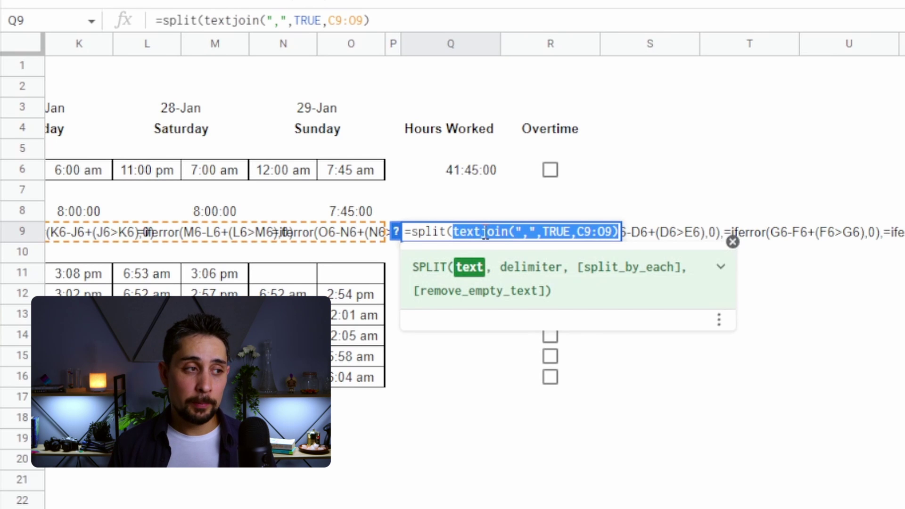
key("Right")
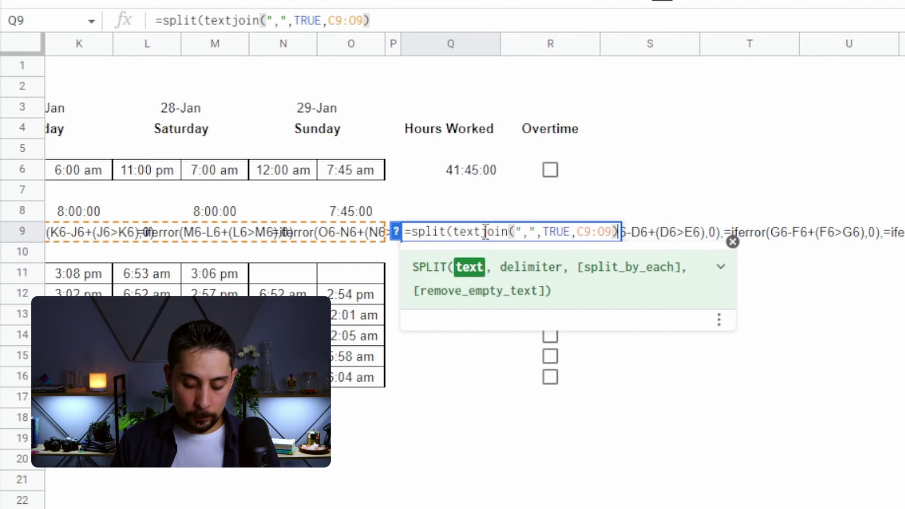
type(",\"=\"")
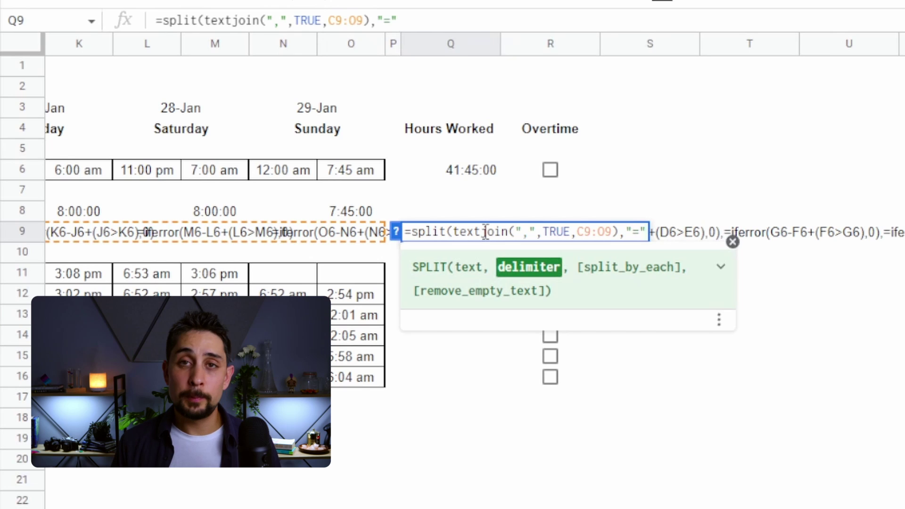
type(")")
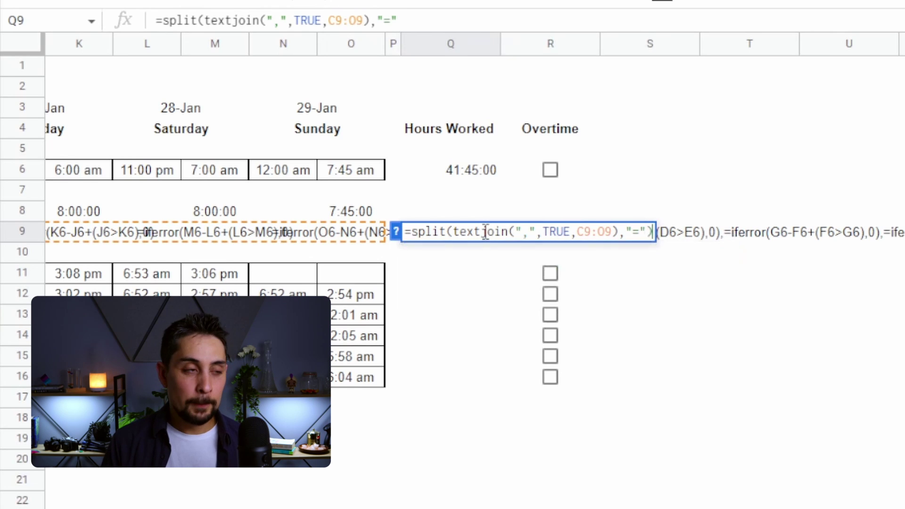
key("Return")
left_click(488, 237)
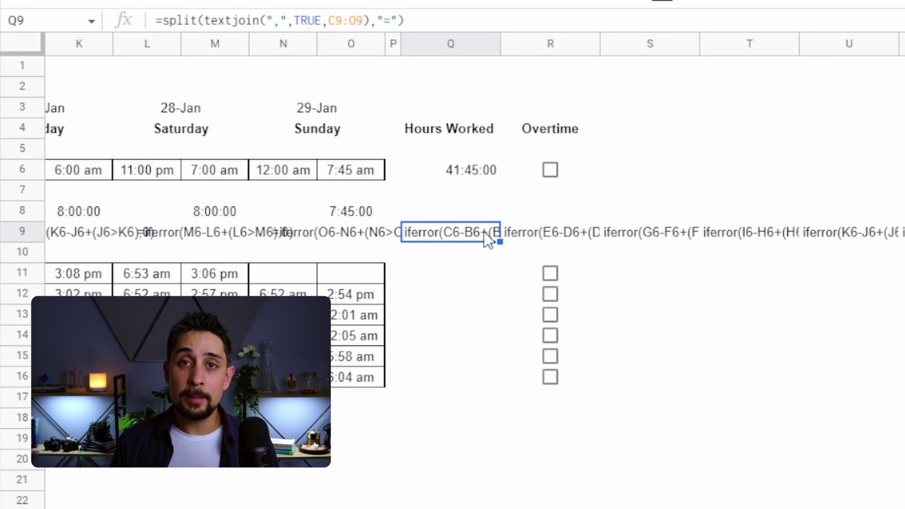
key("Right")
key("Right")
key("Right")
key("Right")
key("Right")
key("Right")
key("Left")
key("Left")
key("Left")
key("Left")
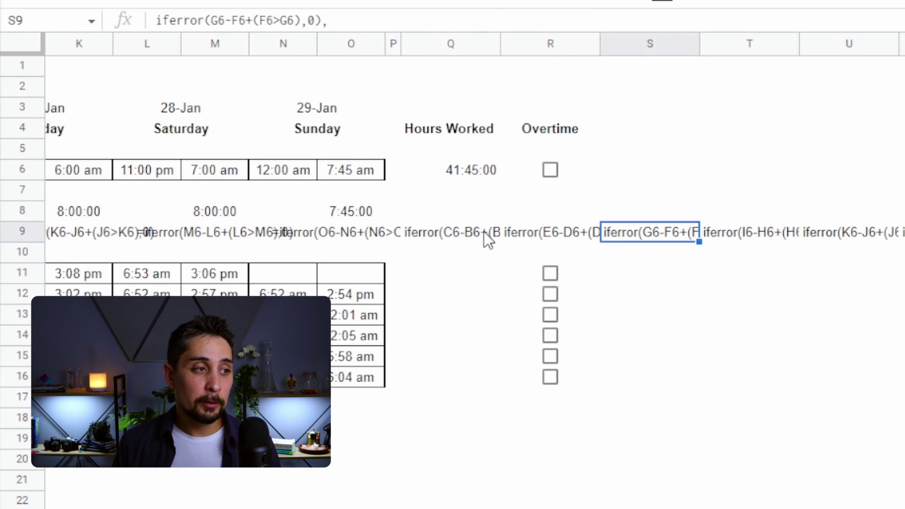
key("Left")
key("Left")
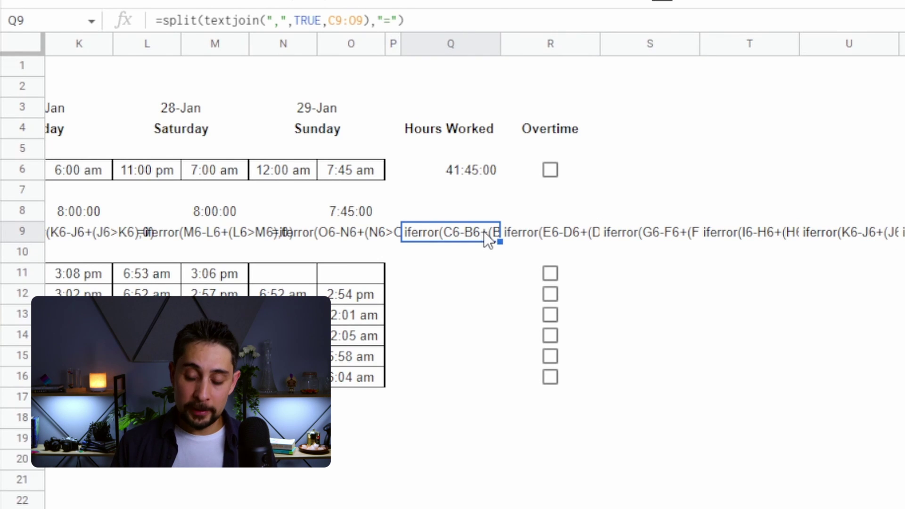
Wrap Q9's split formula in =textjoin(,TRUE,…) to rejoin the pieces without equals signs
double_click(488, 237)
key("Home")
key("Right")
type("text")
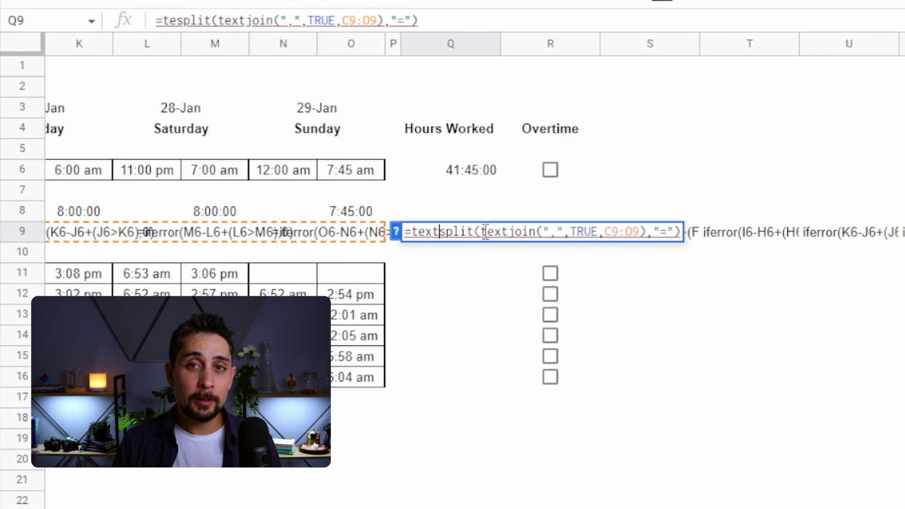
type("join(")
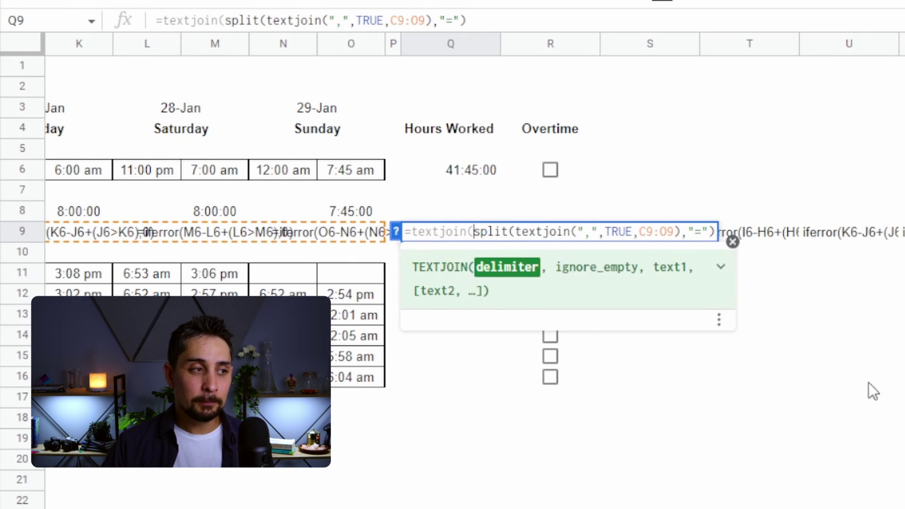
type(",")
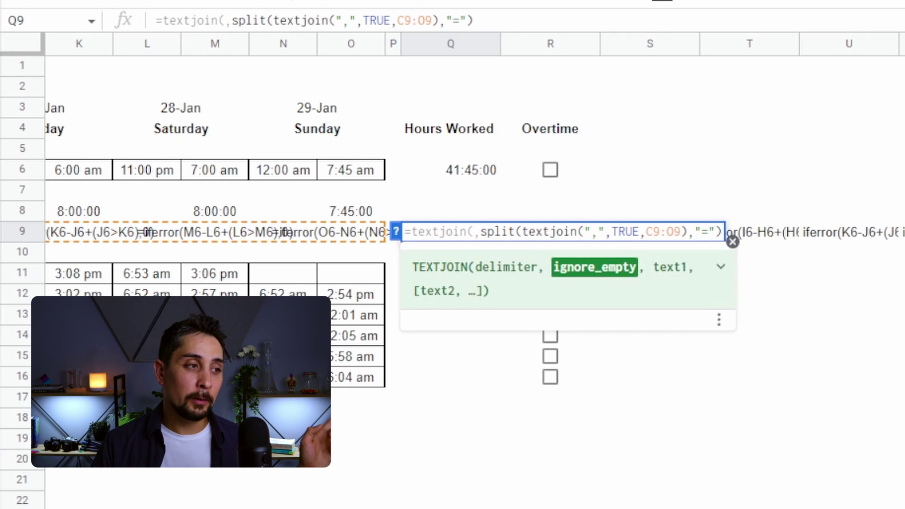
type("TRUE,")
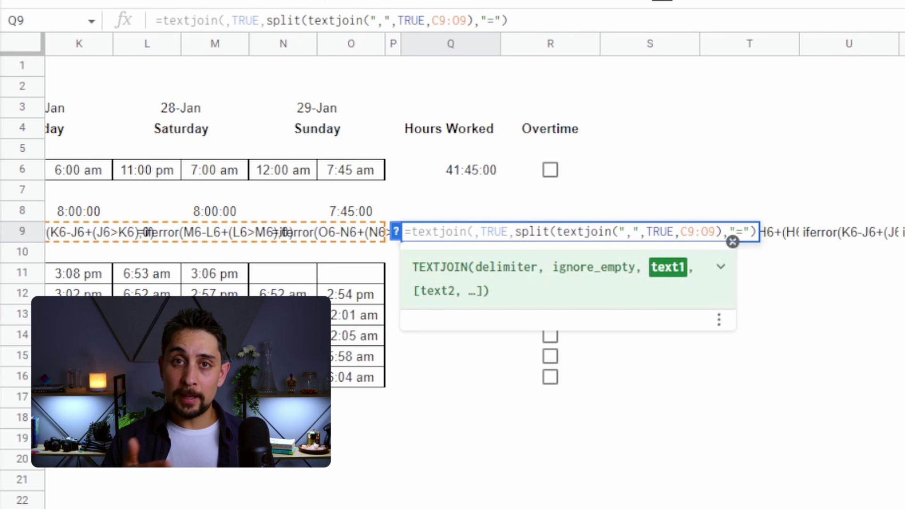
key("Return")
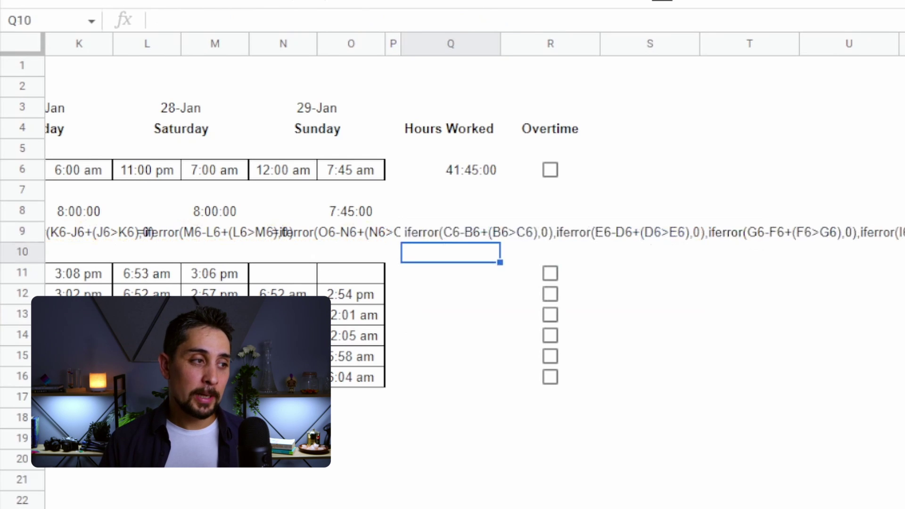
left_click(445, 236)
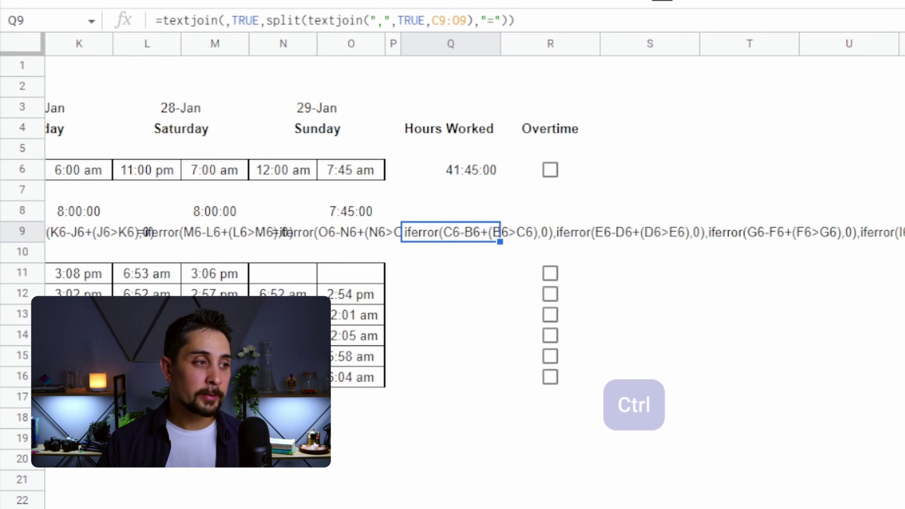
Paste Q9 back as plain values and prefix it with =sum( to form a working formula
key("ctrl+c")
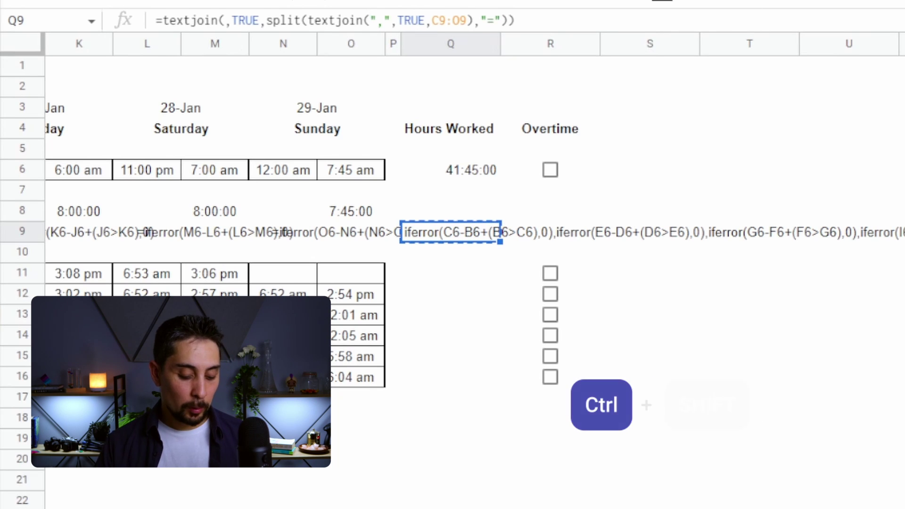
key("ctrl+shift+v")
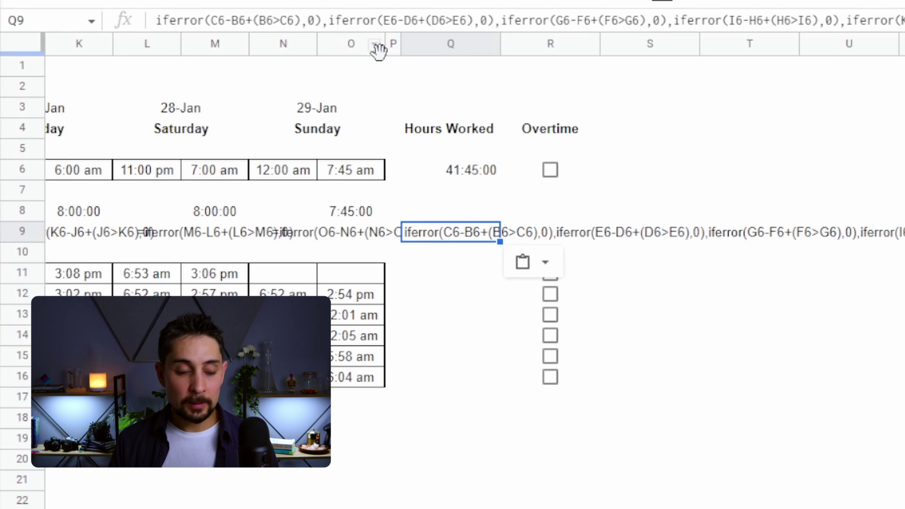
key("Return")
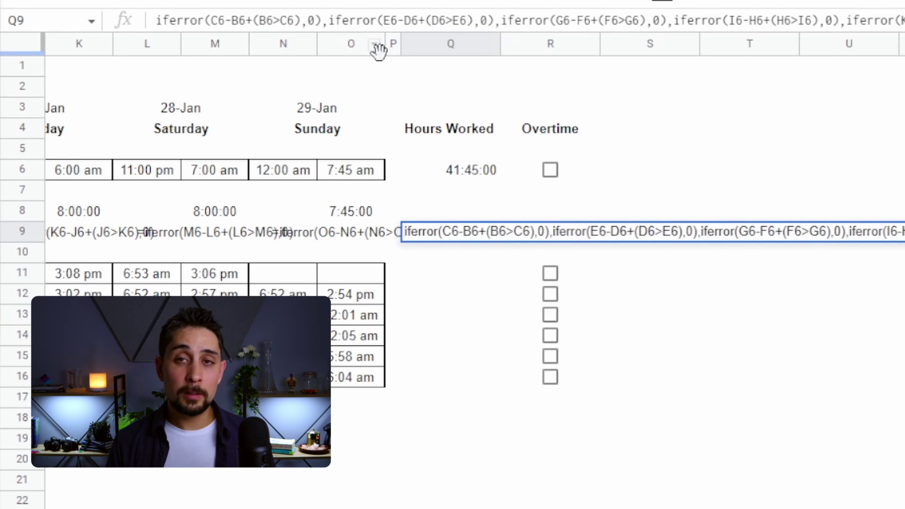
type("=s")
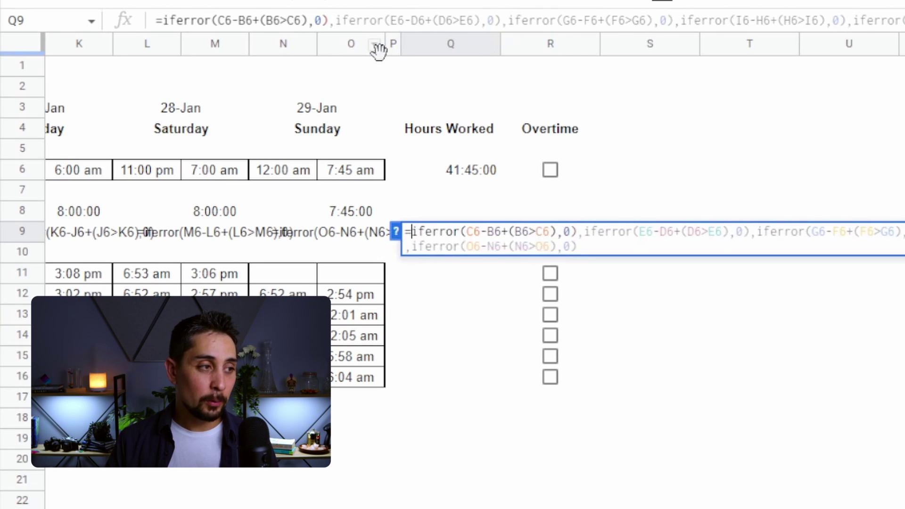
type("um(")
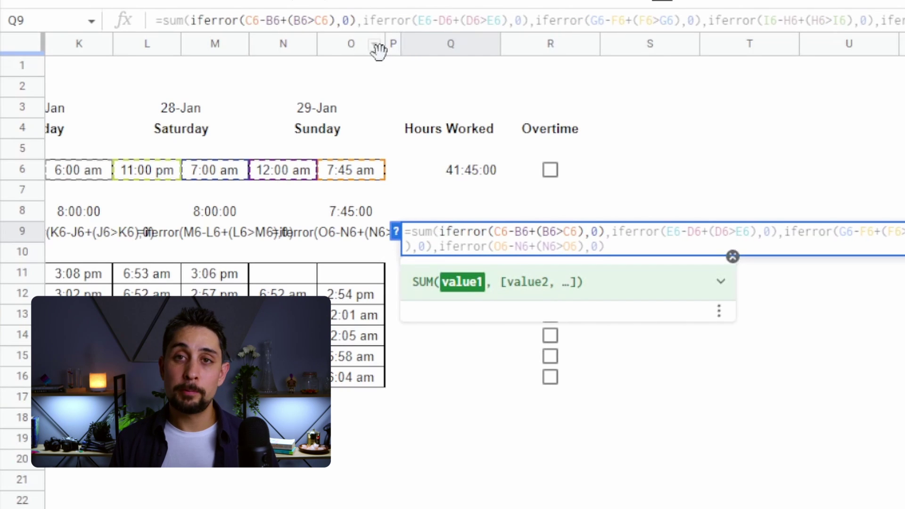
key("Return")
key("Up")
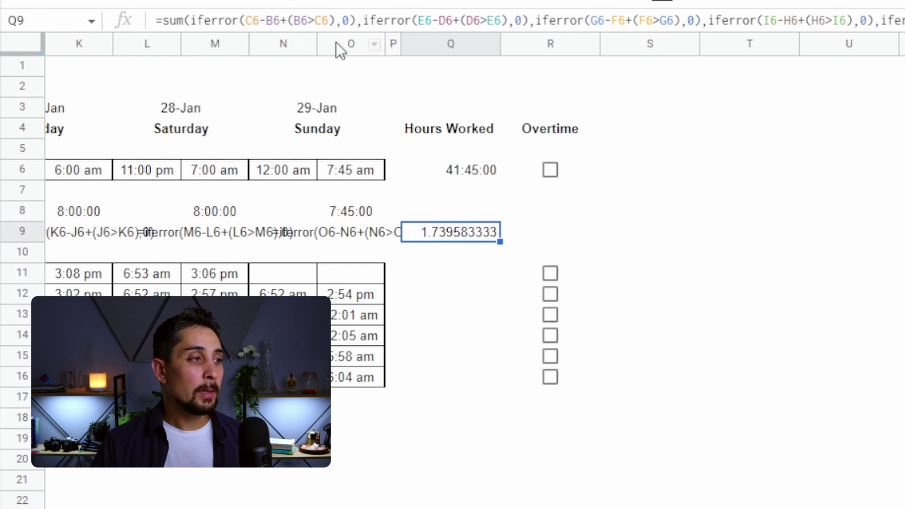
Format Q9 as a Duration showing 41:45:00, then cut the finished formula
key("alt+o")
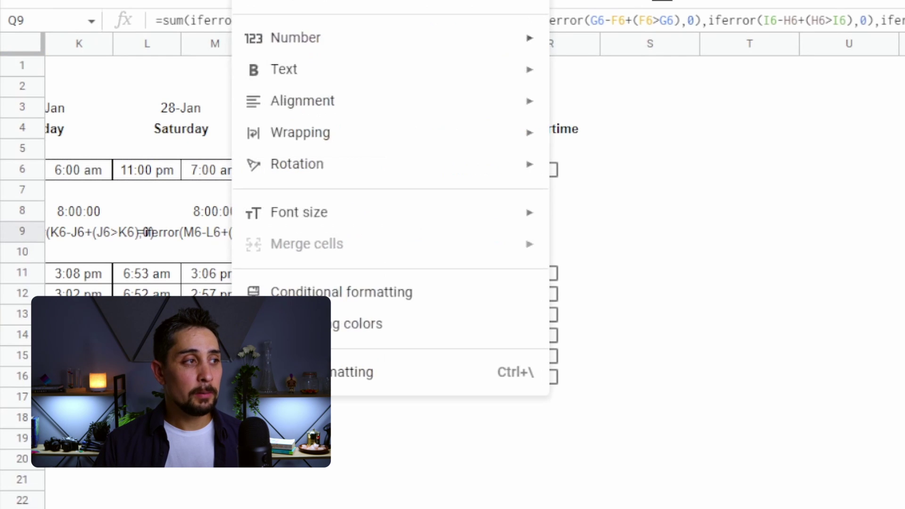
mouse_move(317, 37)
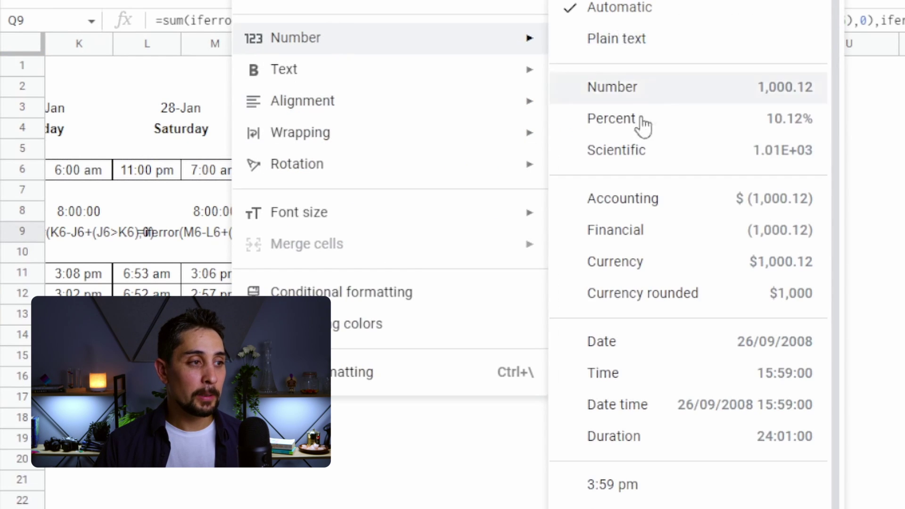
left_click(648, 435)
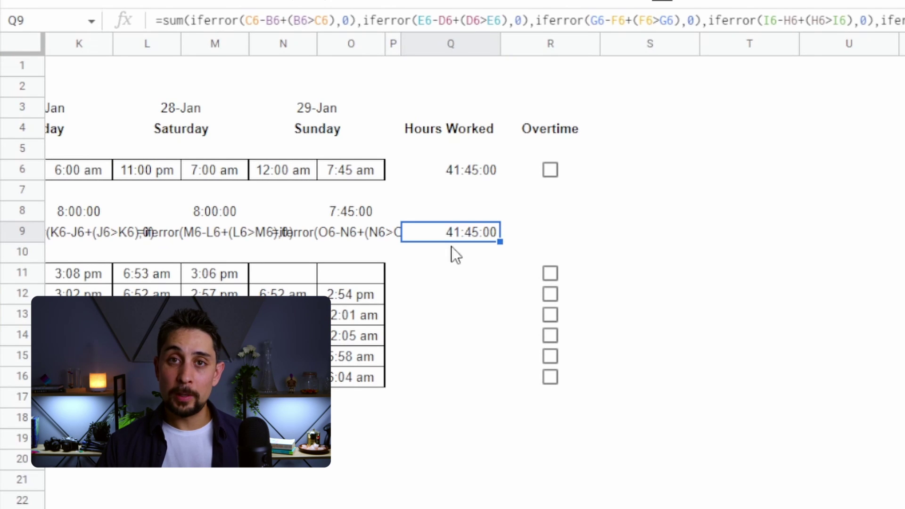
key("ctrl+x")
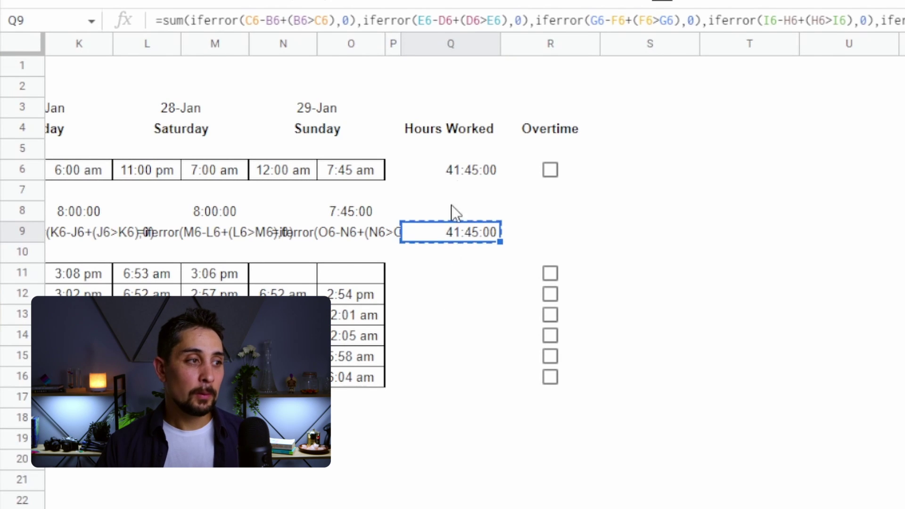
left_click(463, 169)
key("ctrl+v")
left_click_drag(436, 222, 47, 230)
key("Delete")
key("Up")
key("Up")
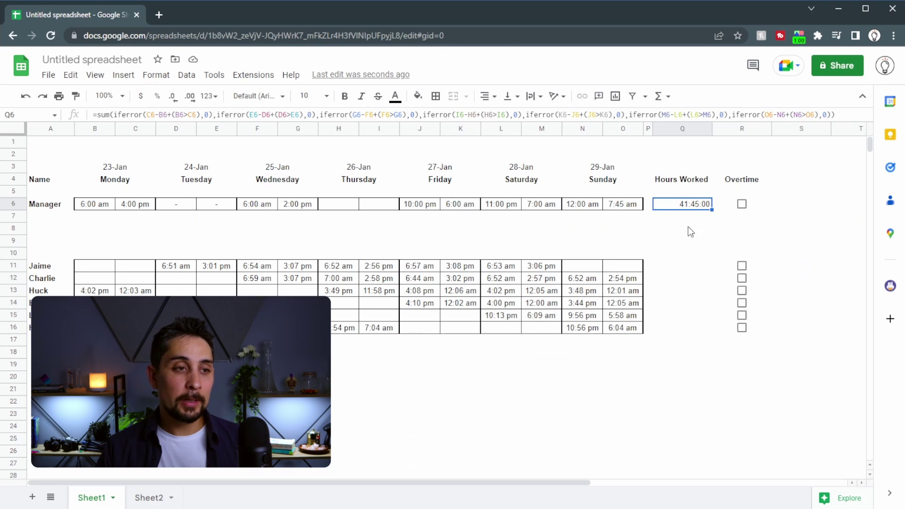
left_click(668, 271)
key("ctrl+v")
key("Down")
key("ctrl+v")
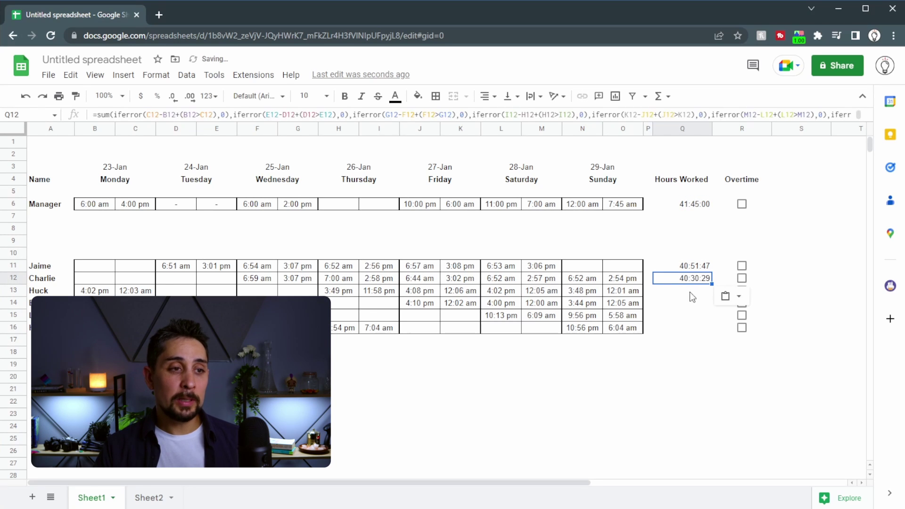
left_click_drag(689, 292, 696, 327)
key("ctrl+v")
left_click(692, 377)
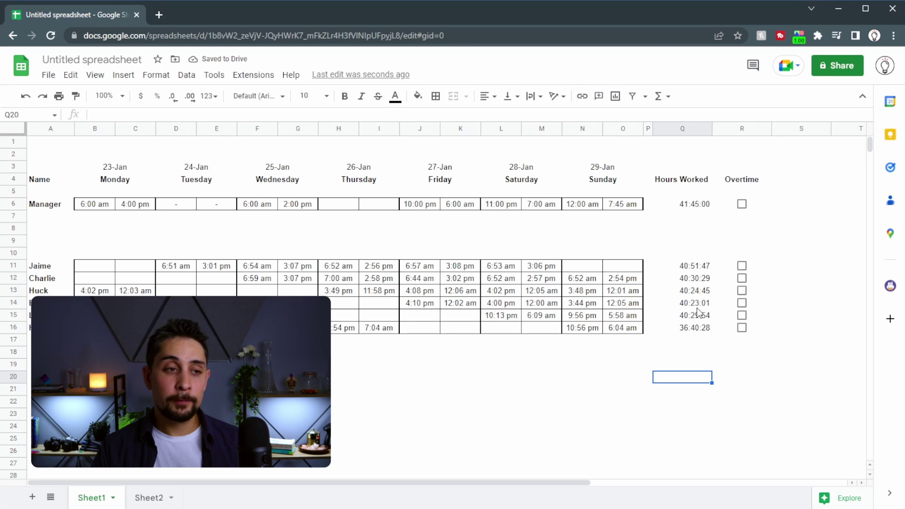
left_click(691, 329)
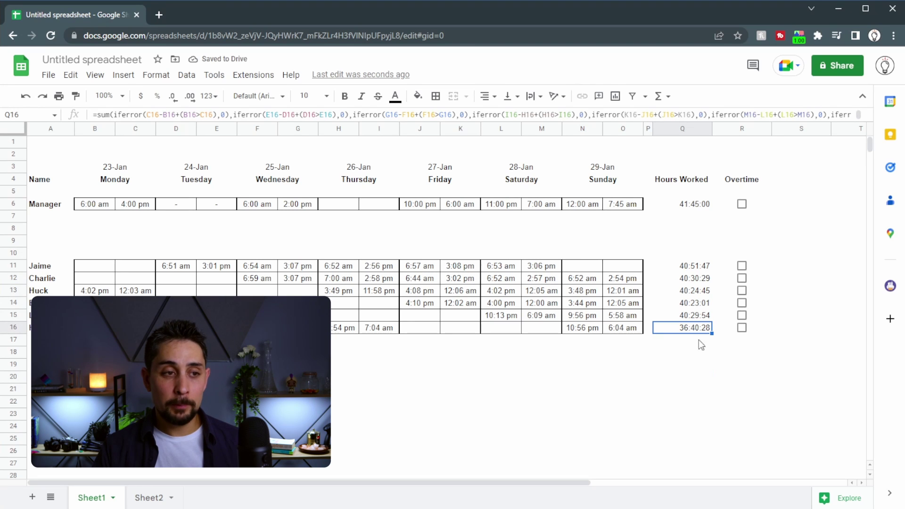
left_click(690, 170)
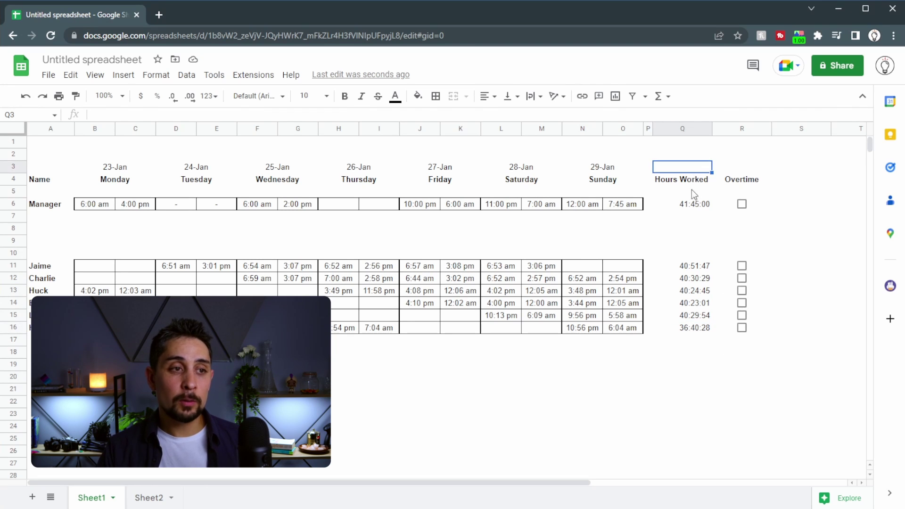
left_click(752, 207)
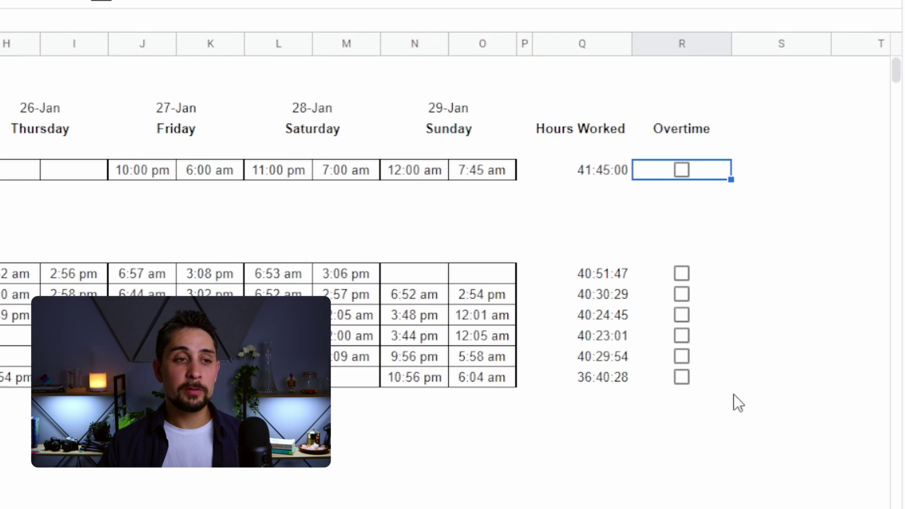
Enter the 40:00:00 overtime threshold in R1
left_click(689, 73)
type("40:00:00")
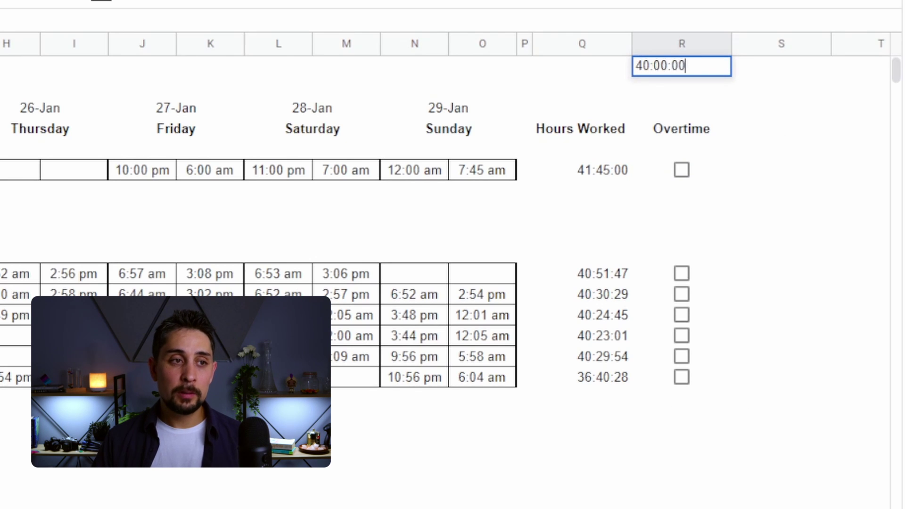
key("Return")
left_click(682, 66)
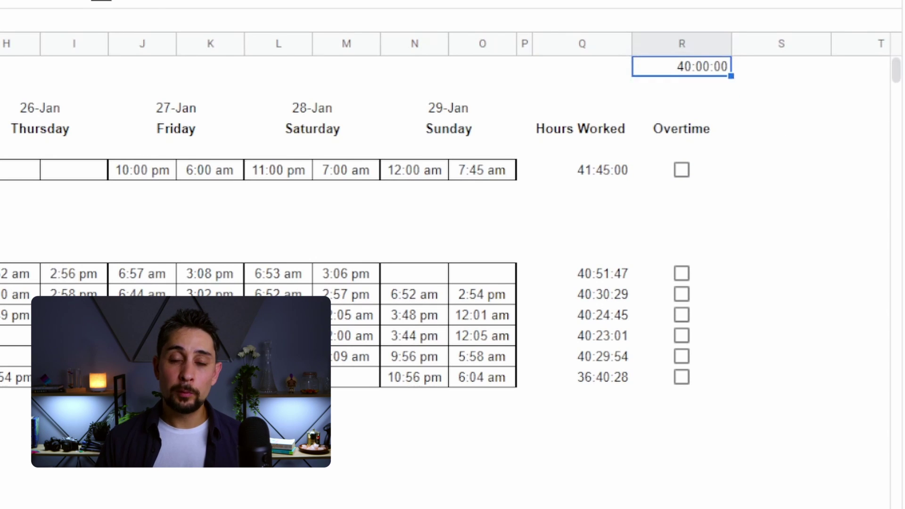
Set the Manager's Overtime checkbox to =Q6>$R$1 with an absolute threshold reference
left_click(702, 175)
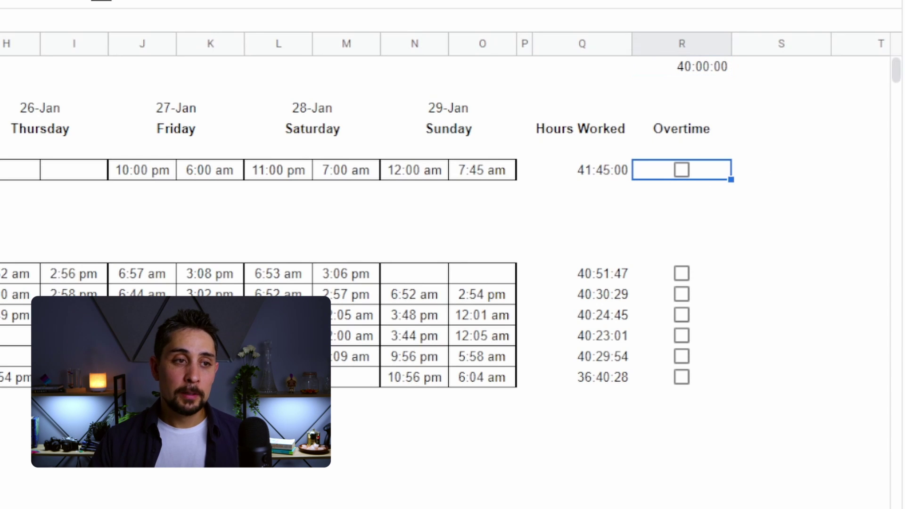
type("=")
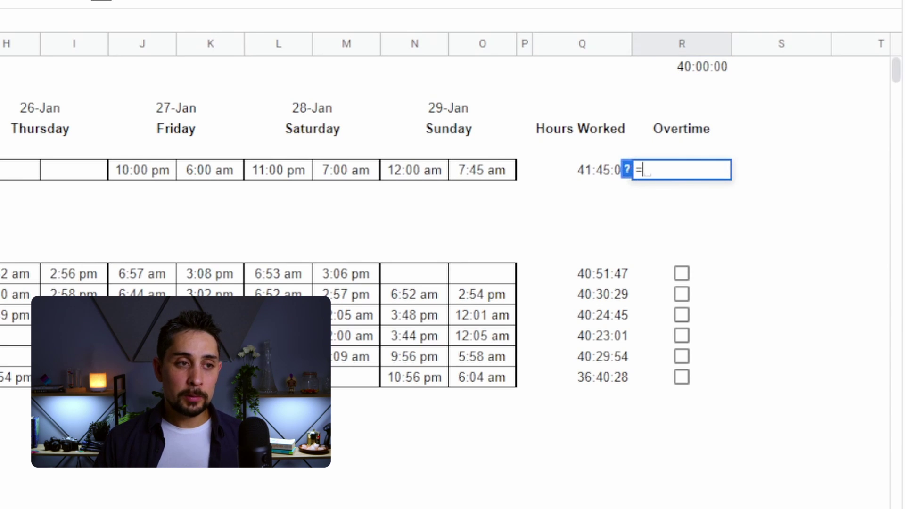
left_click(595, 178)
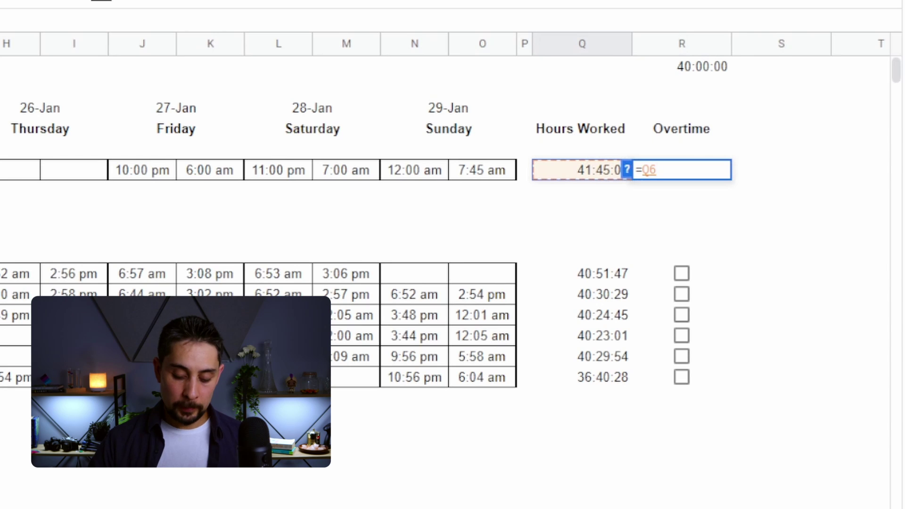
type(">")
left_click(723, 63)
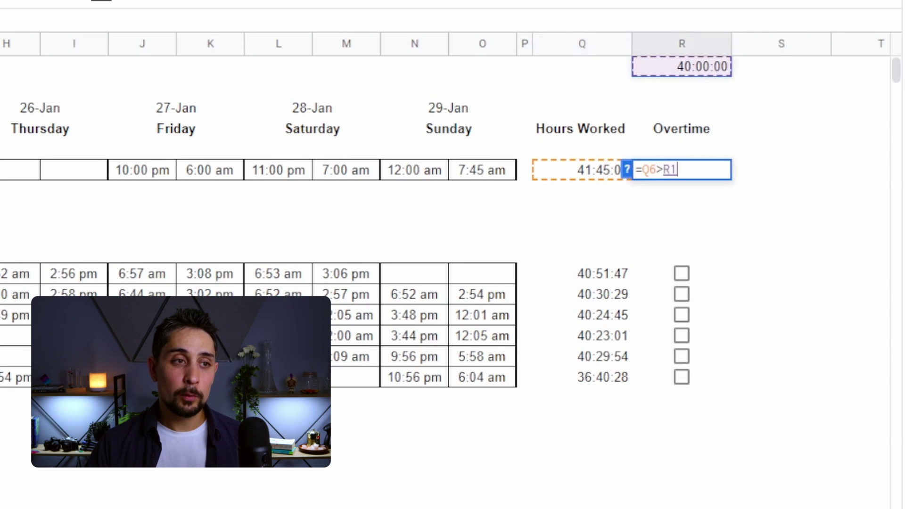
key("Return")
left_click(711, 169)
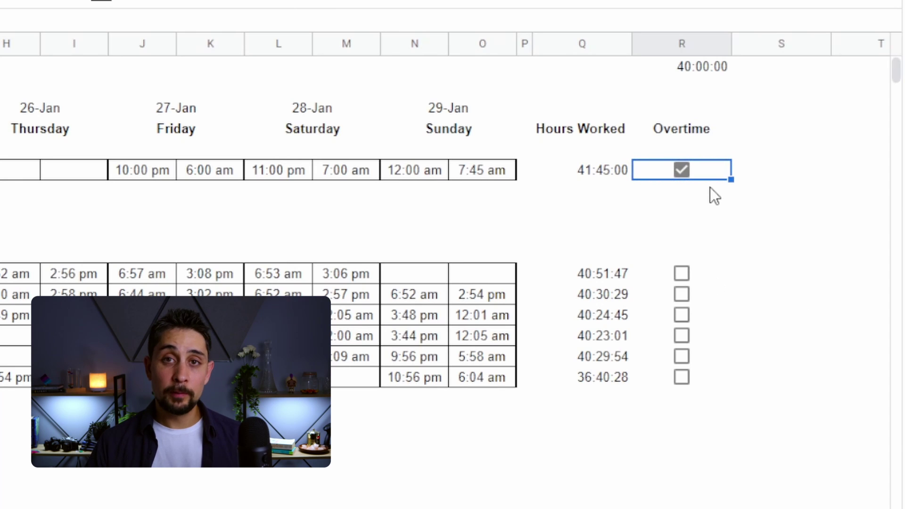
key("Return")
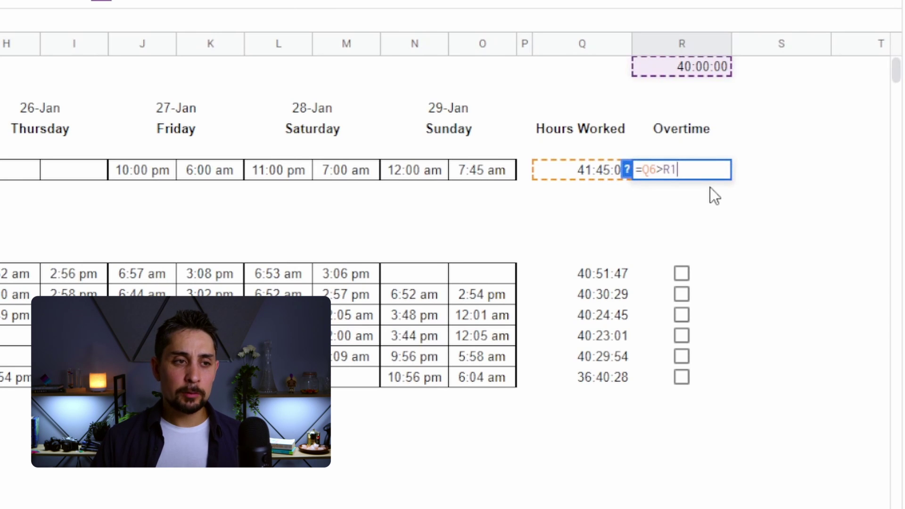
key("Left")
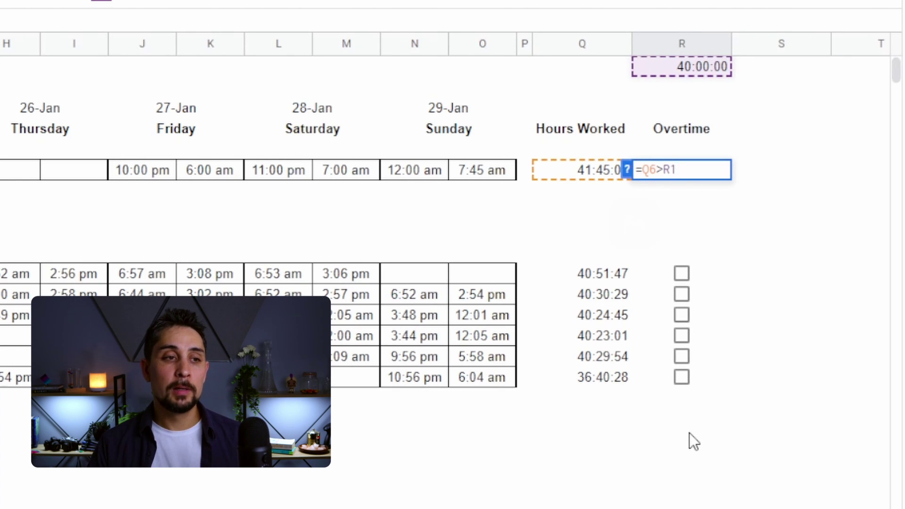
key("F4")
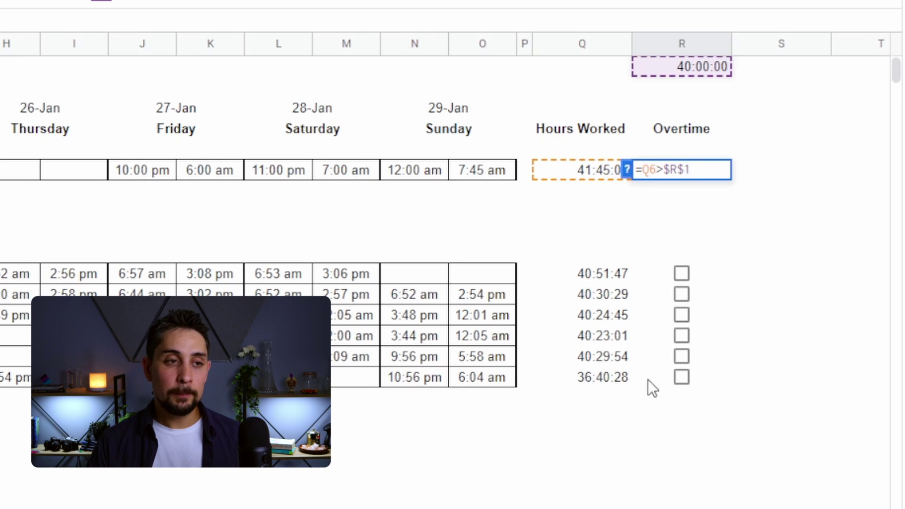
key("Return")
Copy the Overtime checkbox formula to all the employees' Overtime cells
left_click(706, 177)
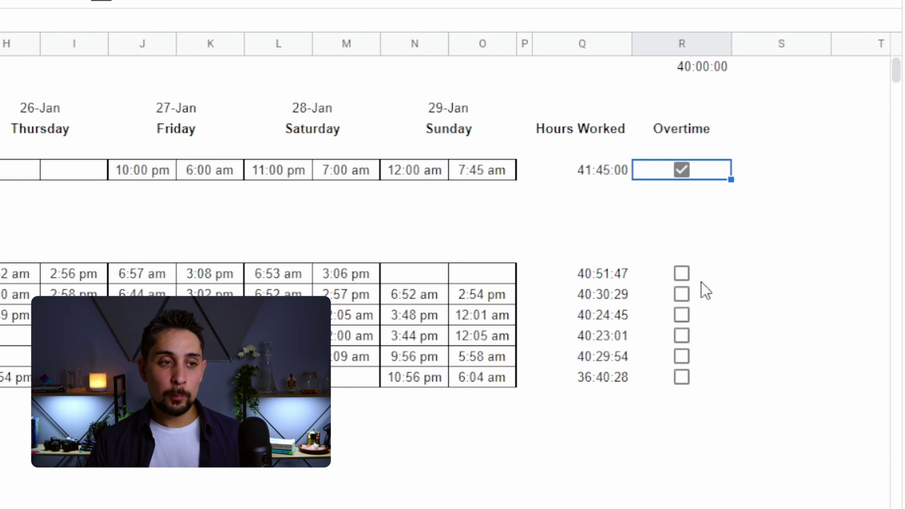
key("ctrl+c")
left_click_drag(700, 278, 710, 385)
key("ctrl+v")
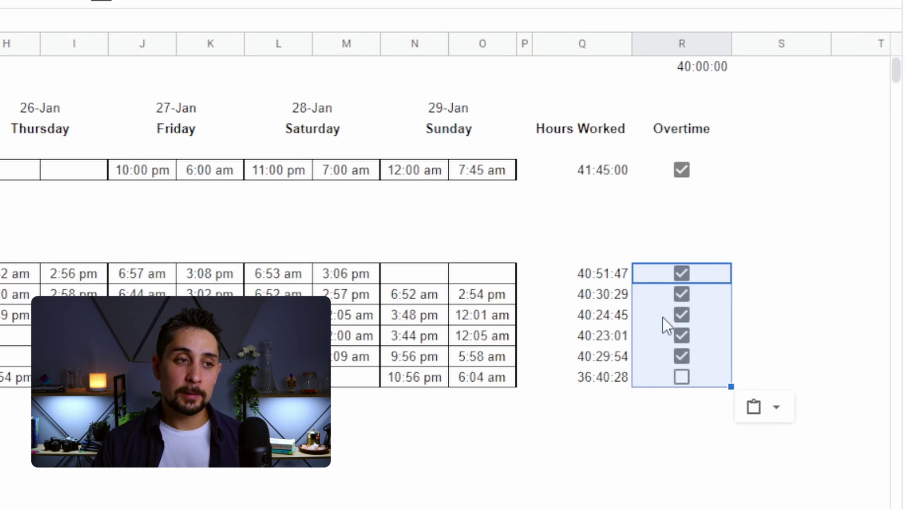
Enter =if(R6=TRUE,Q6-$R$1) in S6 to compute the Manager's overtime hours
left_click(760, 167)
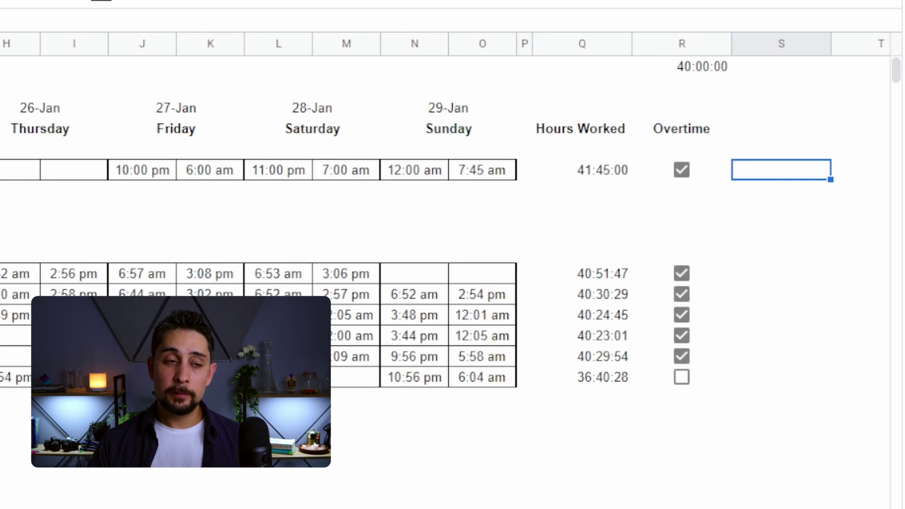
type("=if(")
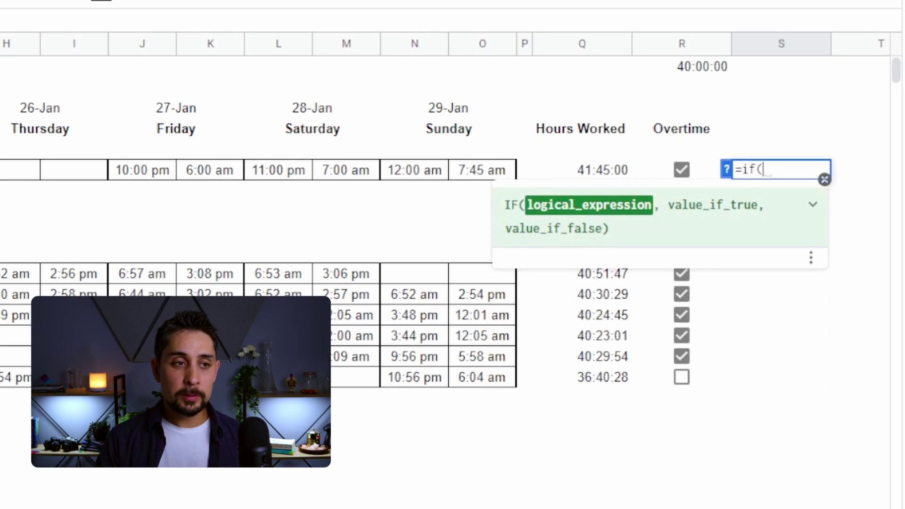
left_click(697, 170)
type("=")
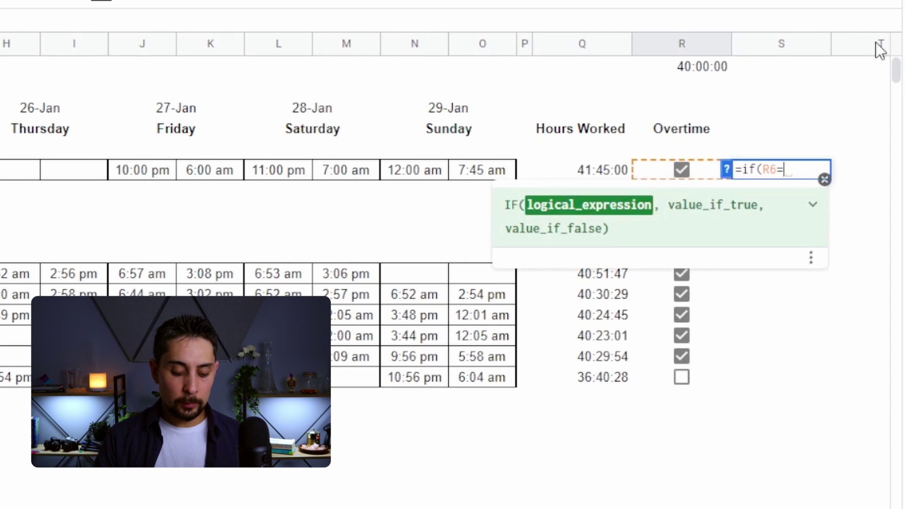
type("TRUE,")
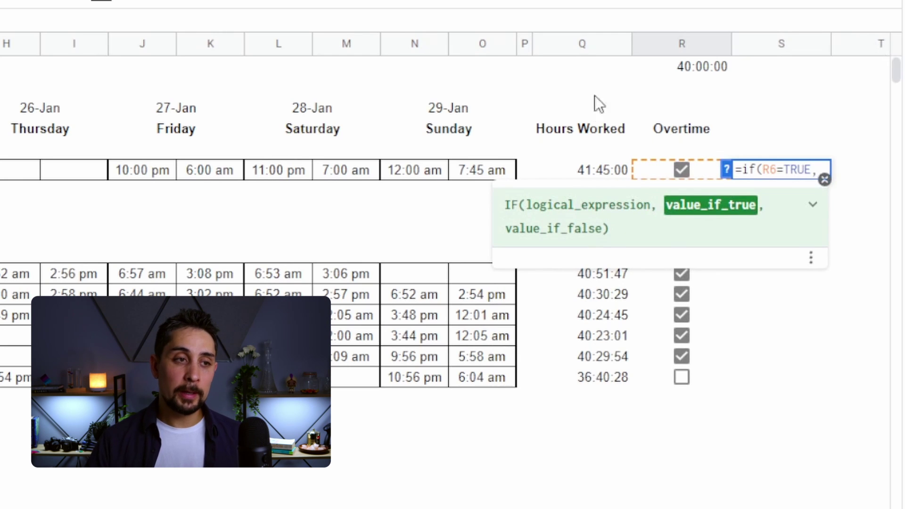
left_click(579, 171)
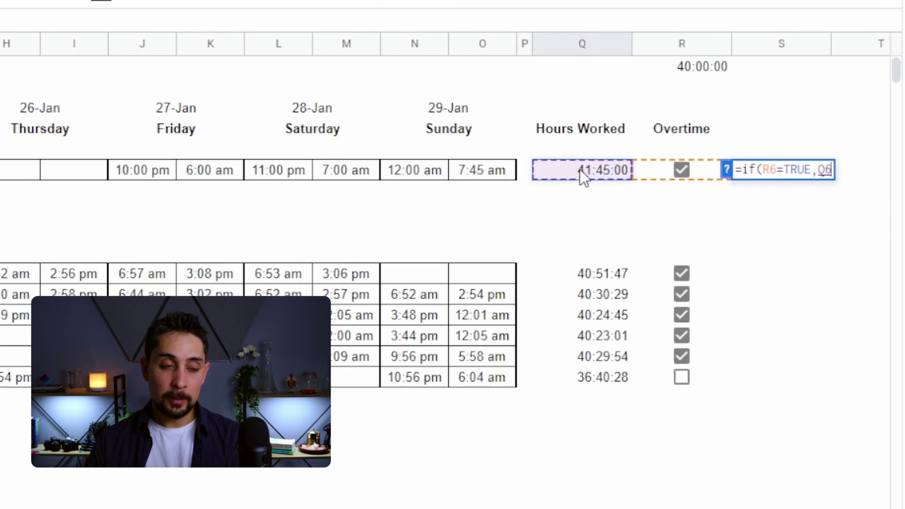
type("-")
left_click(707, 69)
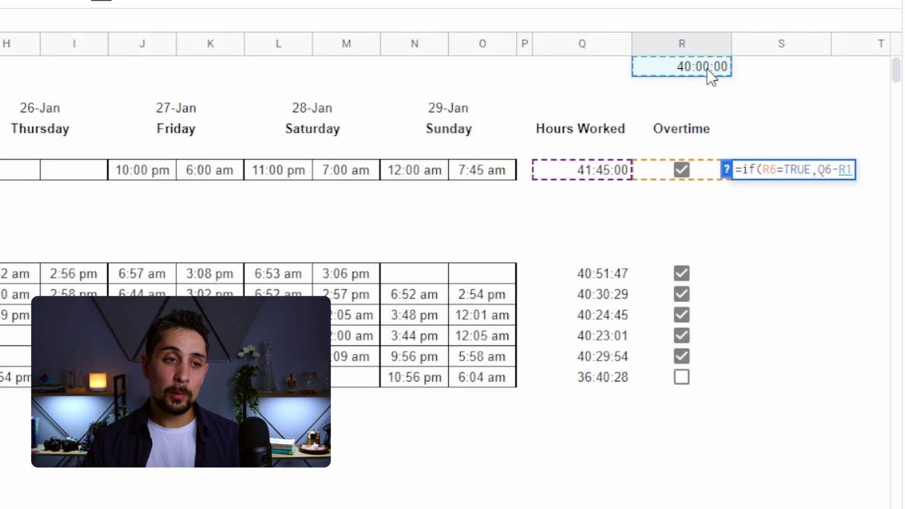
key("F4")
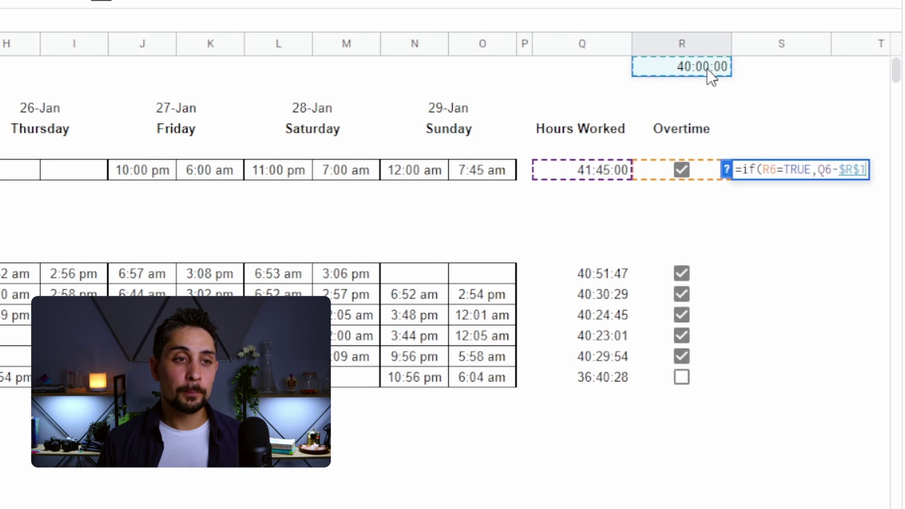
key("Return")
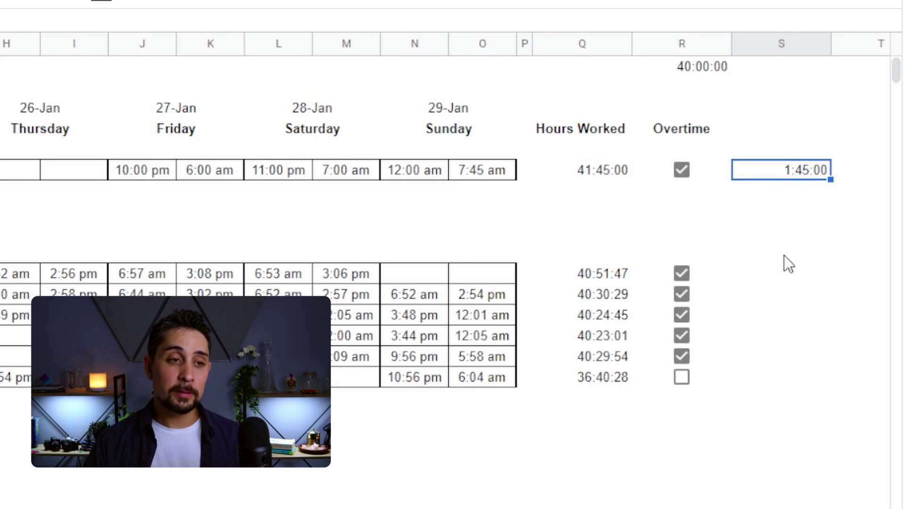
Copy the overtime hours formula down to the employees' rows
key("ctrl+c")
left_click_drag(782, 273, 775, 380)
key("ctrl+v")
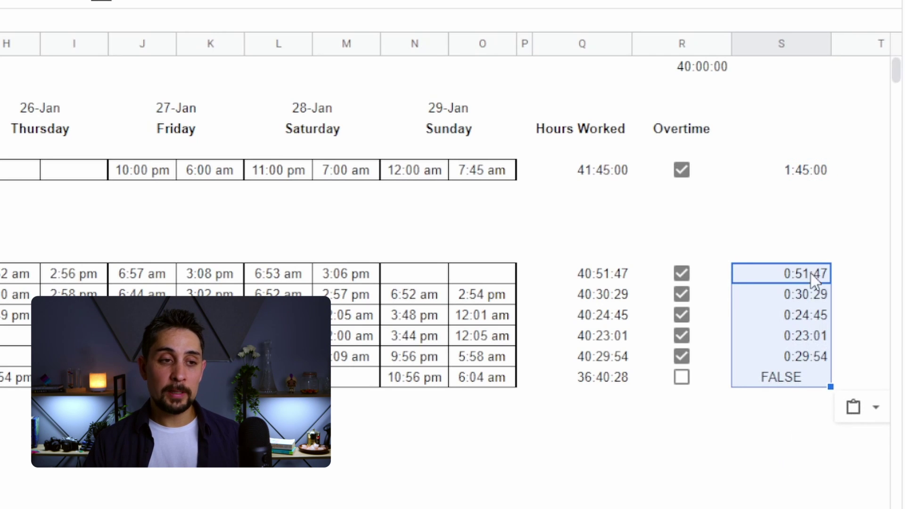
left_click(799, 374)
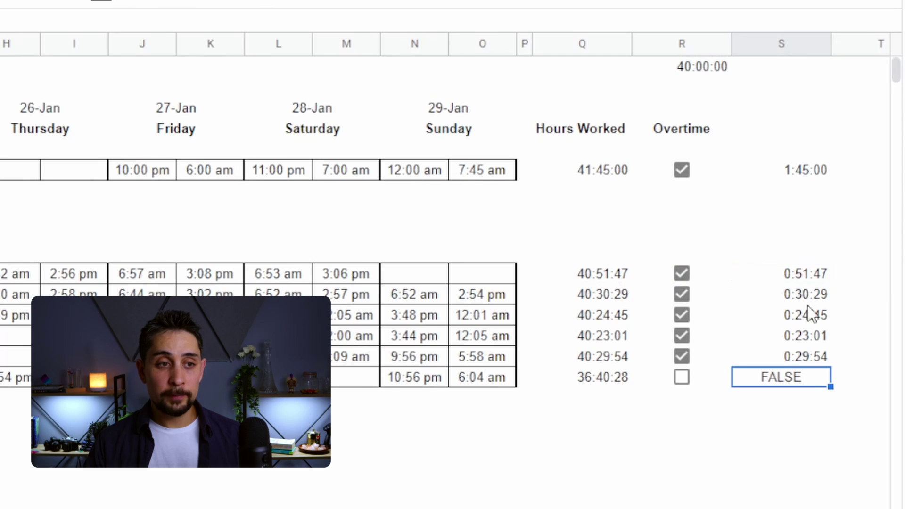
Add a blank false argument to the overtime formula and fill it down all employees
left_click(799, 280)
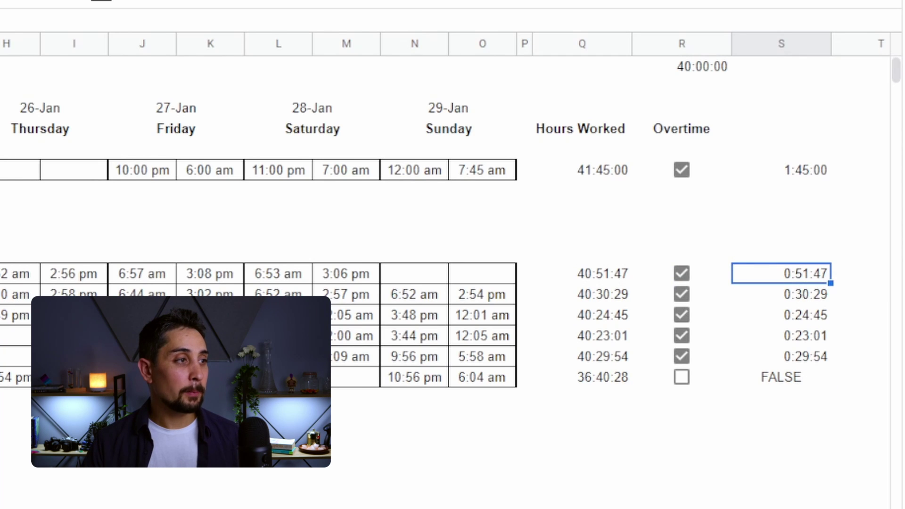
key("F2")
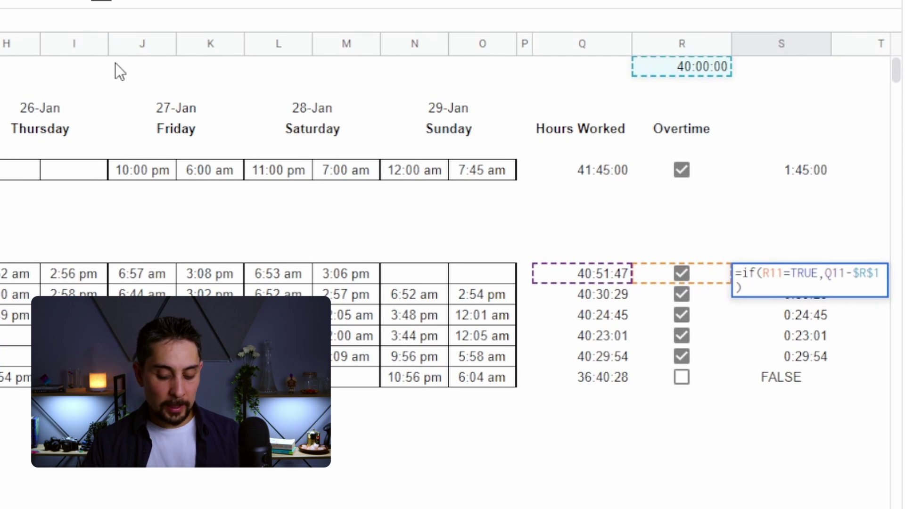
type(",")
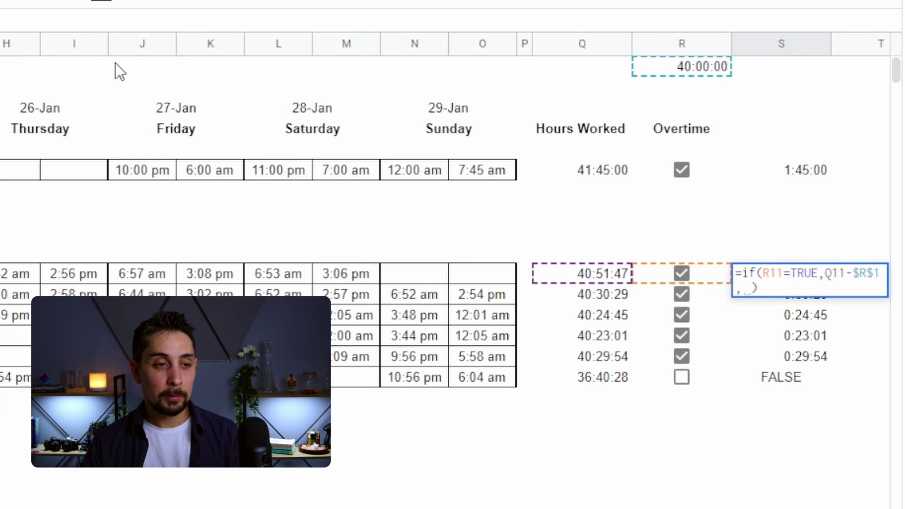
key("Return")
left_click(804, 277)
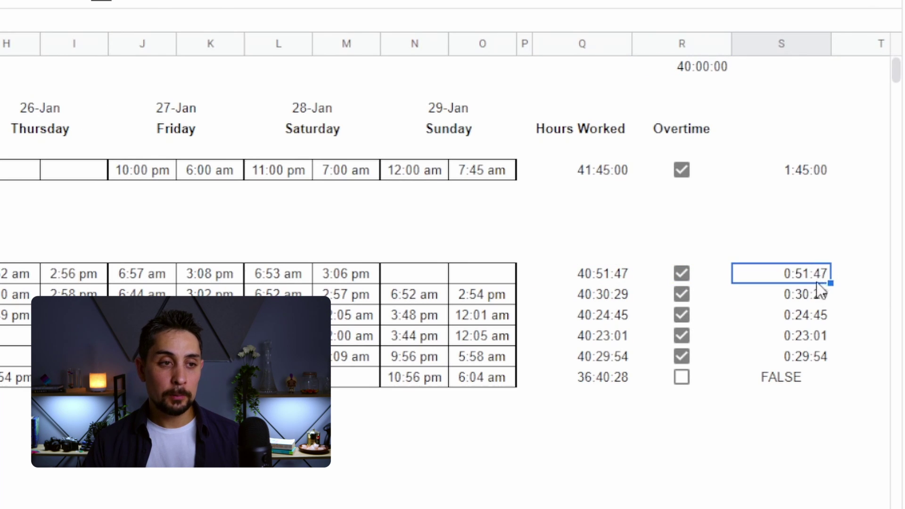
left_click_drag(830, 283, 832, 386)
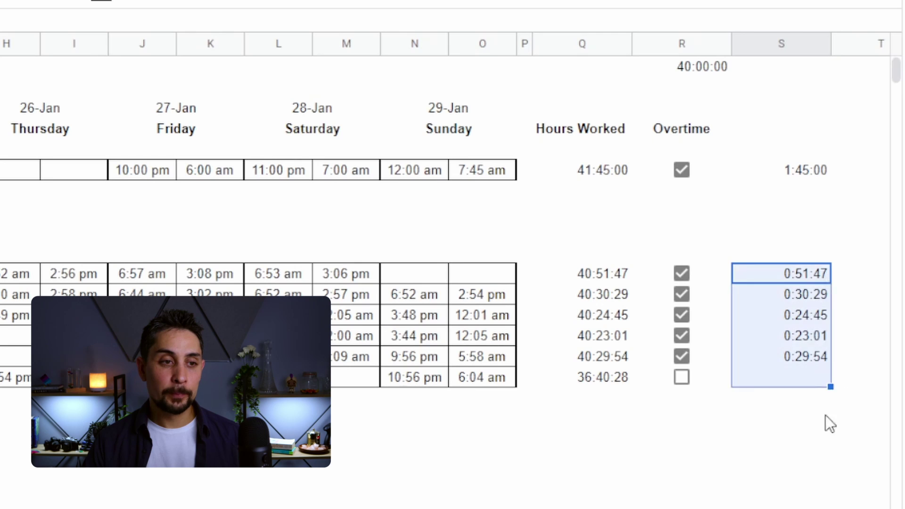